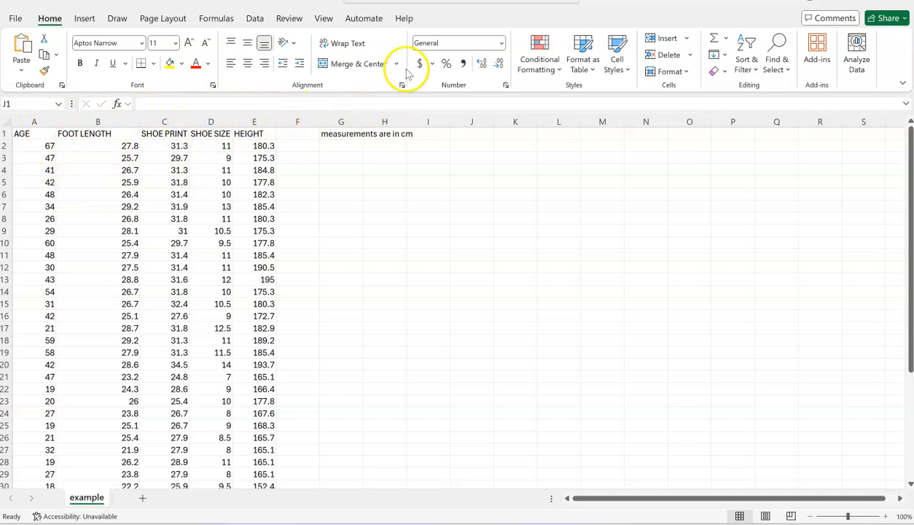
- Save the workbook to the Documents folder as example in CSV UTF-8 (Comma delimited) format, replacing the existing file
key(ctrl+space)
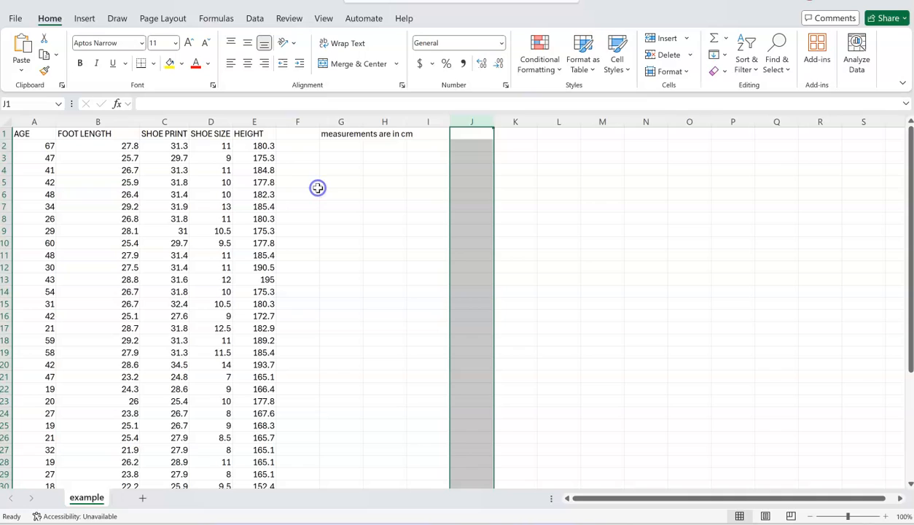
click(16, 19)
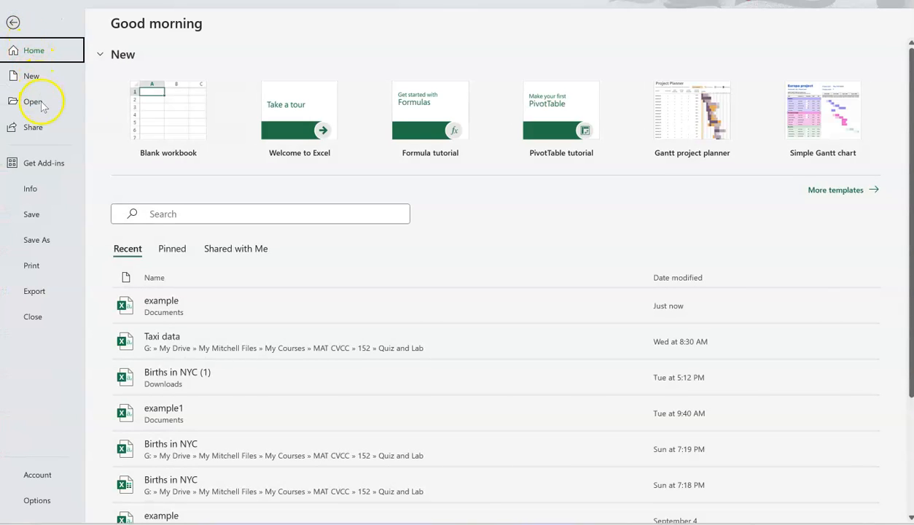
click(60, 238)
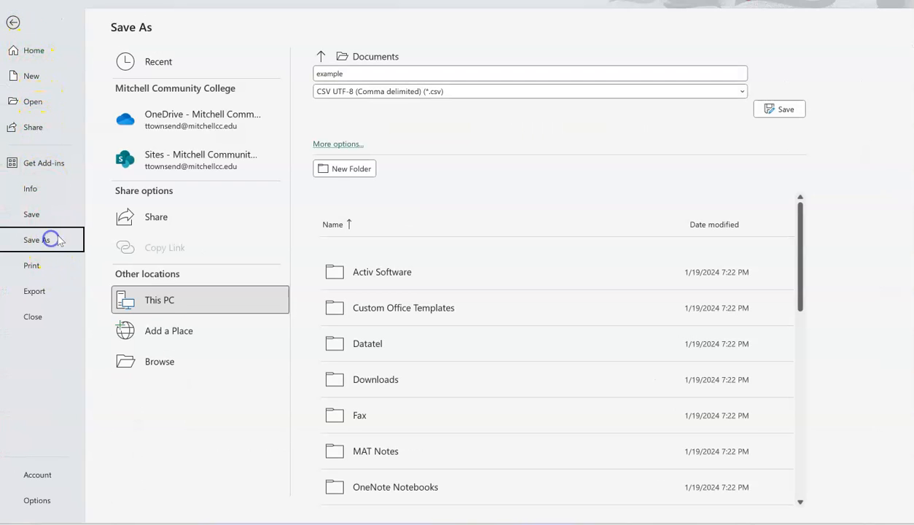
click(161, 360)
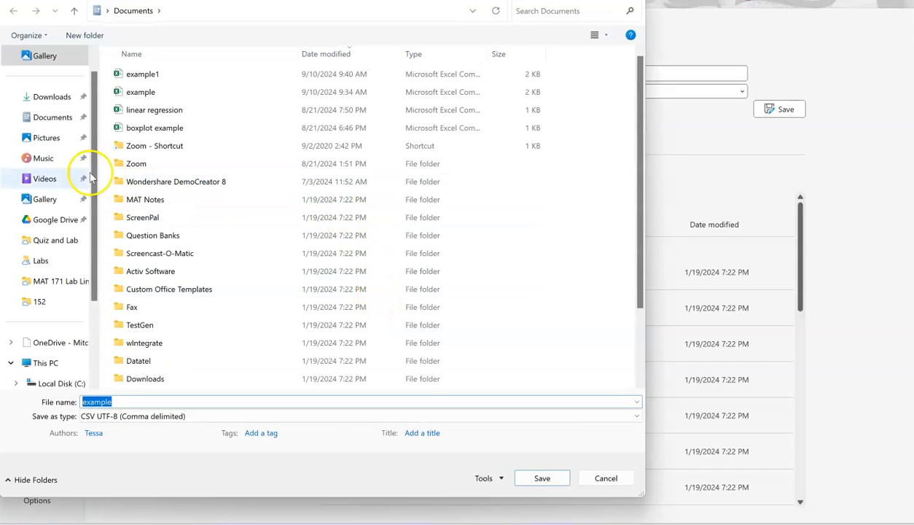
click(54, 117)
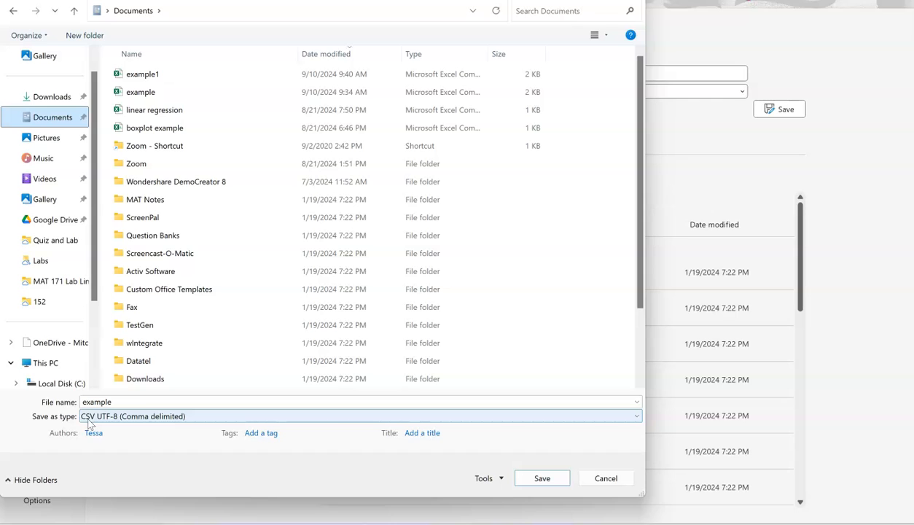
click(543, 479)
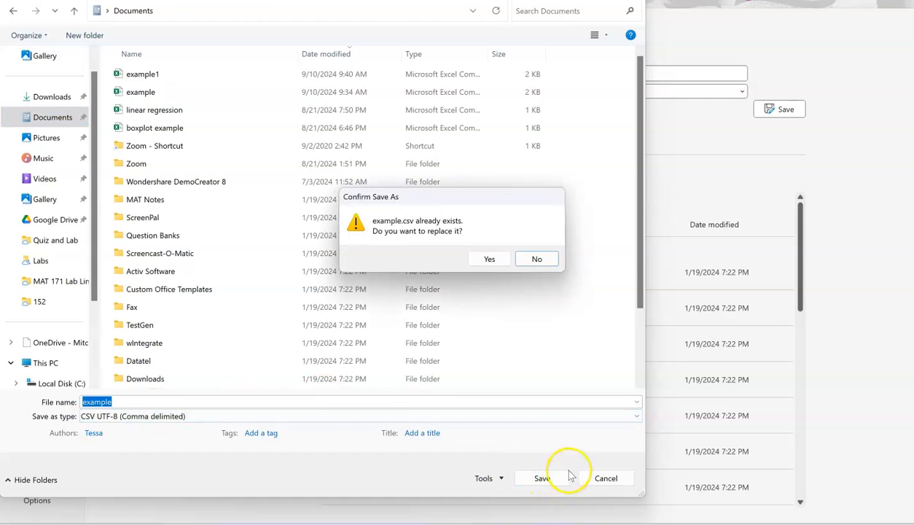
click(496, 259)
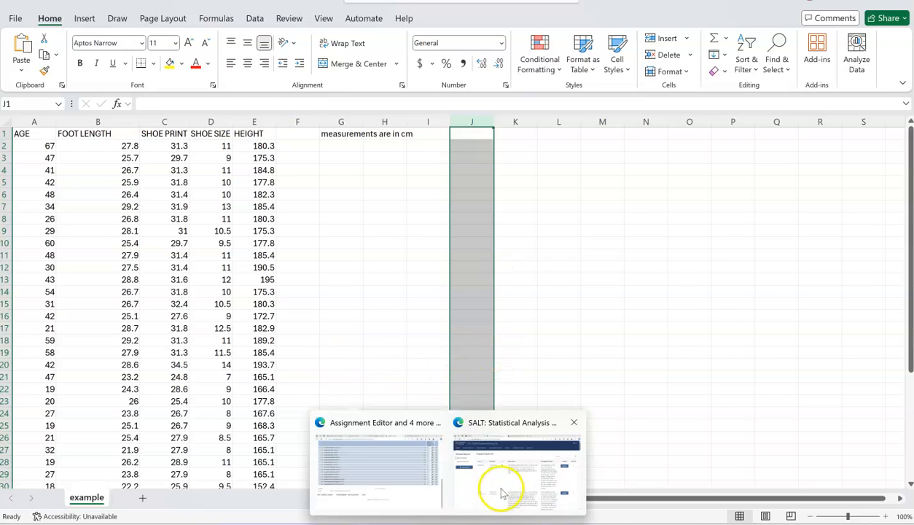
- Switch to the browser, search Google for "salt cengage" in a new tab, and open SALT: Statistical Analysis and Learning Tool
click(503, 482)
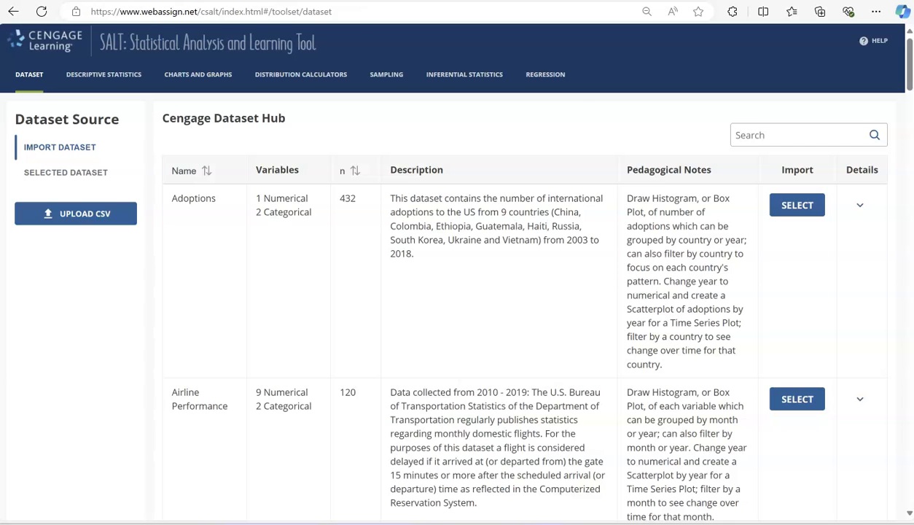
key(ctrl+t)
text(goog)
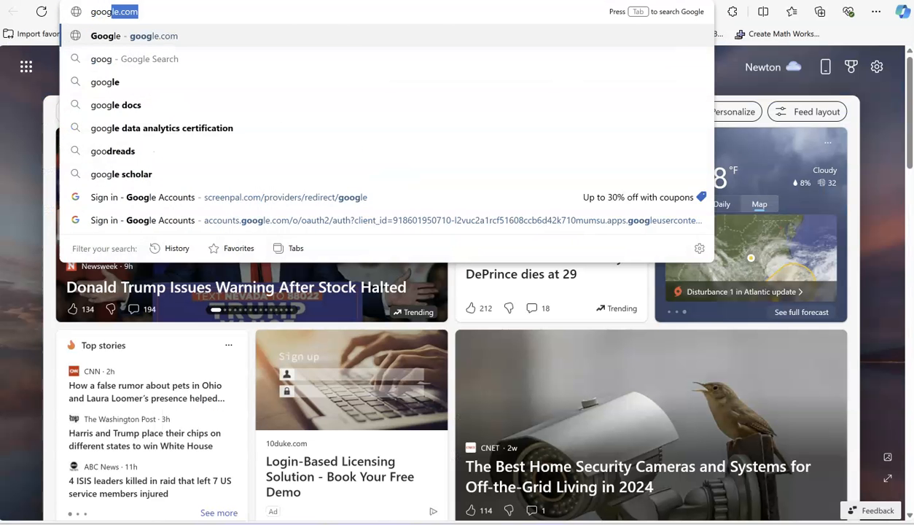
key(Return)
text(s)
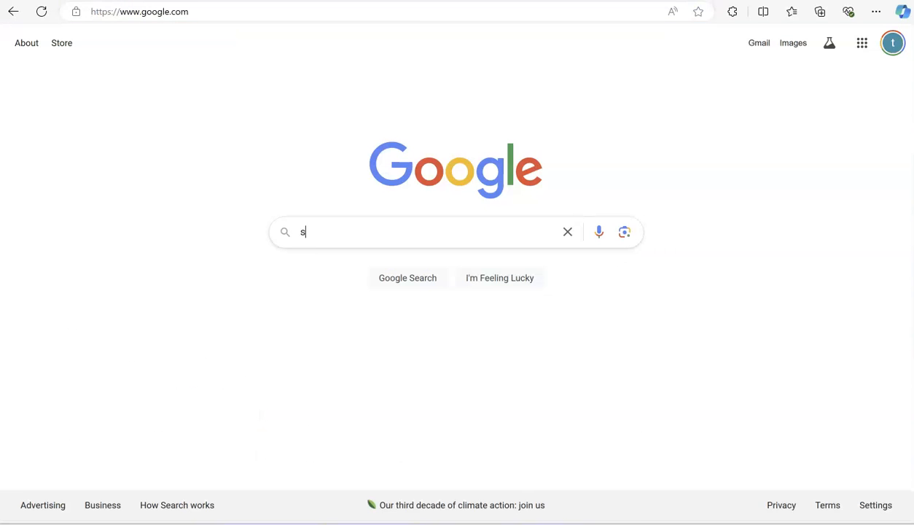
text(alt ceng)
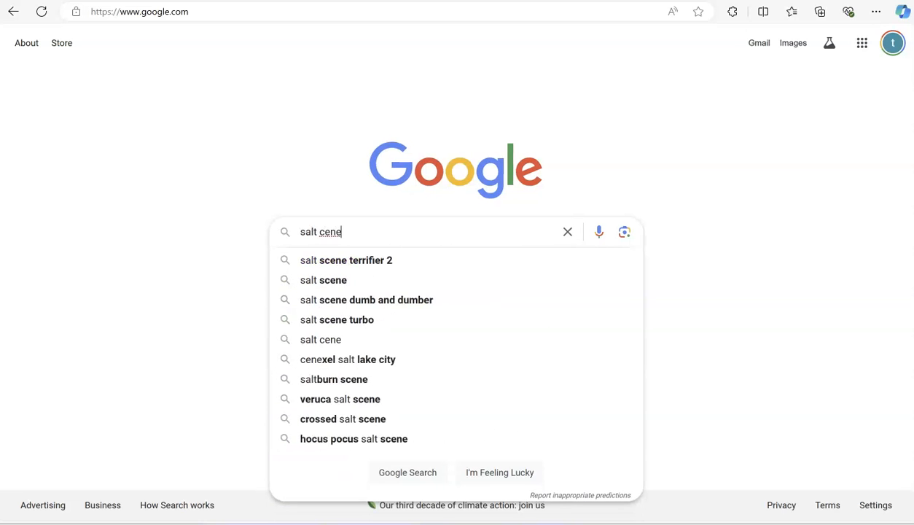
key(Down)
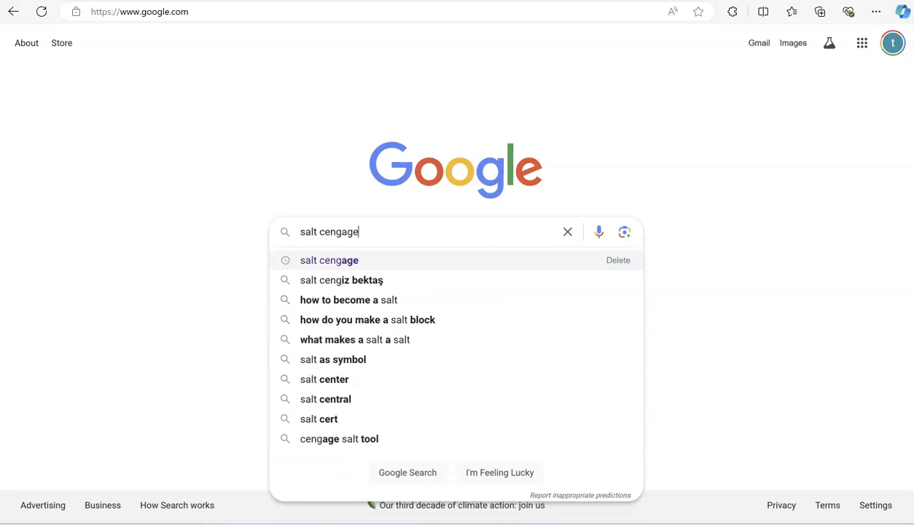
key(Return)
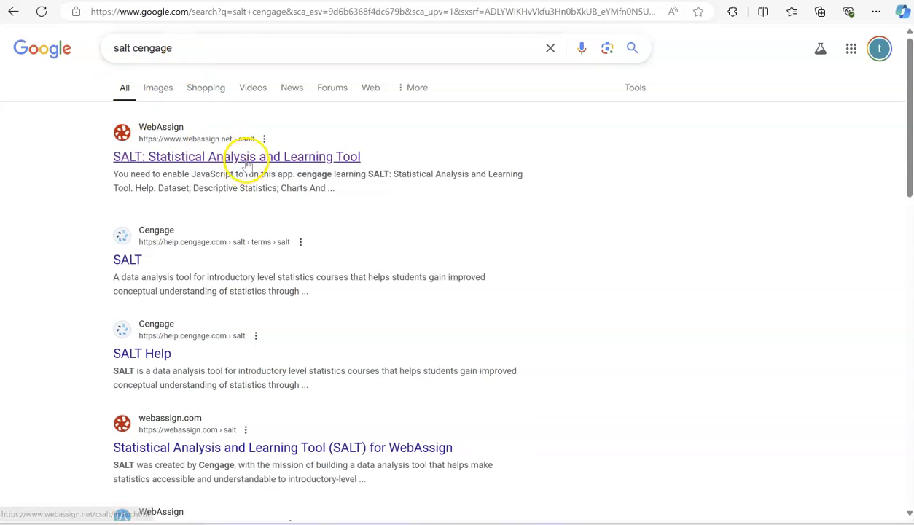
click(245, 157)
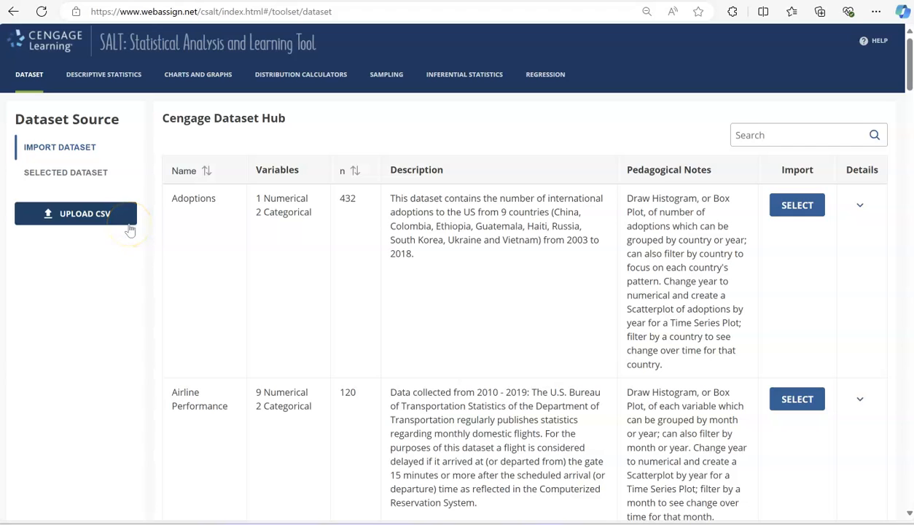
- Upload example1 from the Documents folder as a raw dataset and include all of its variables
click(89, 216)
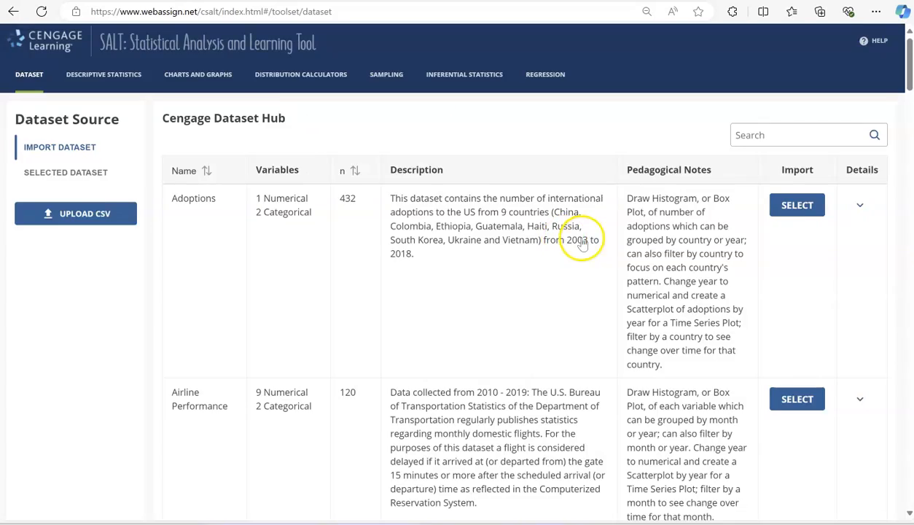
click(579, 239)
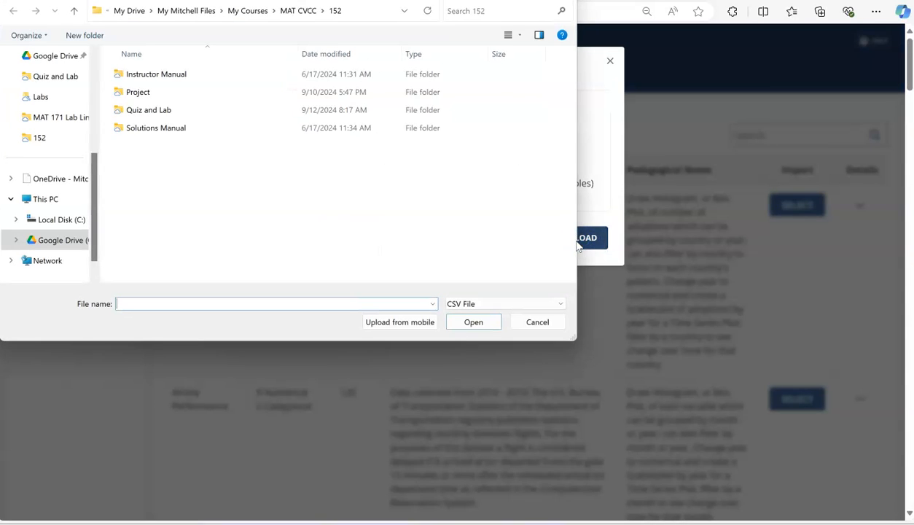
scroll(55, 179, up, 5)
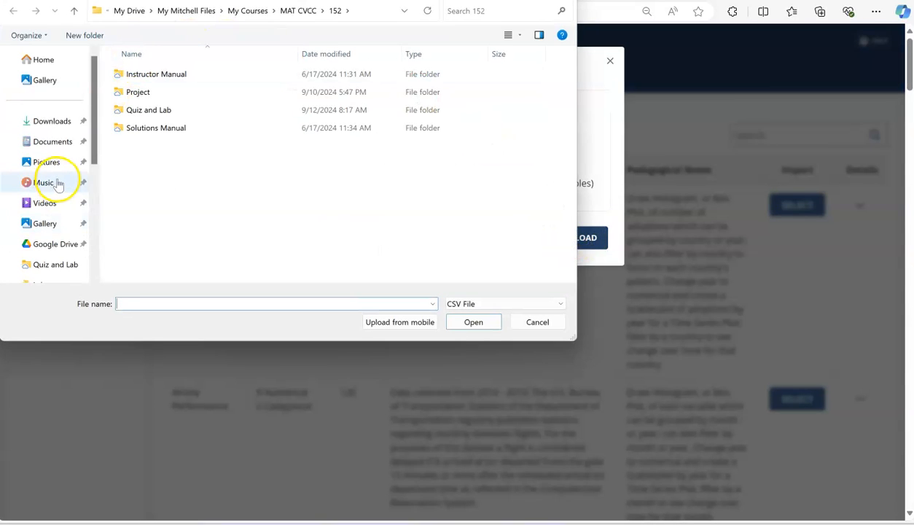
click(61, 140)
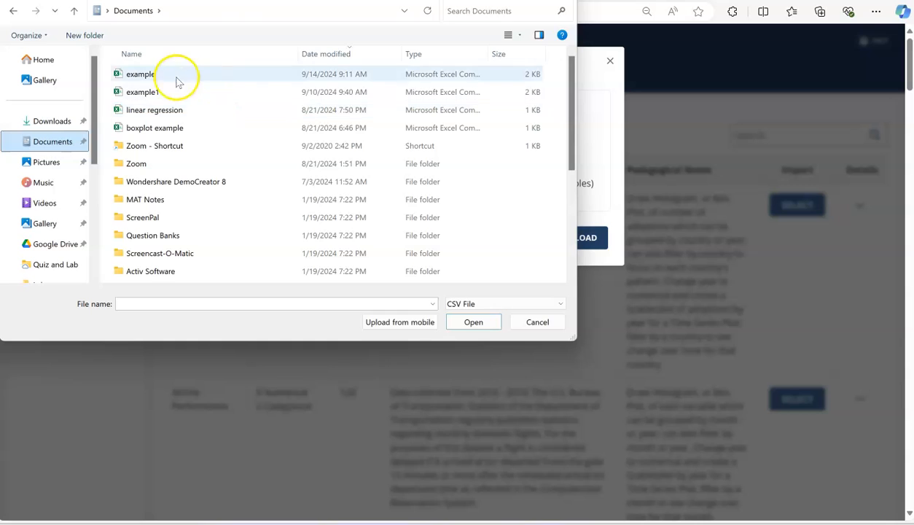
click(166, 97)
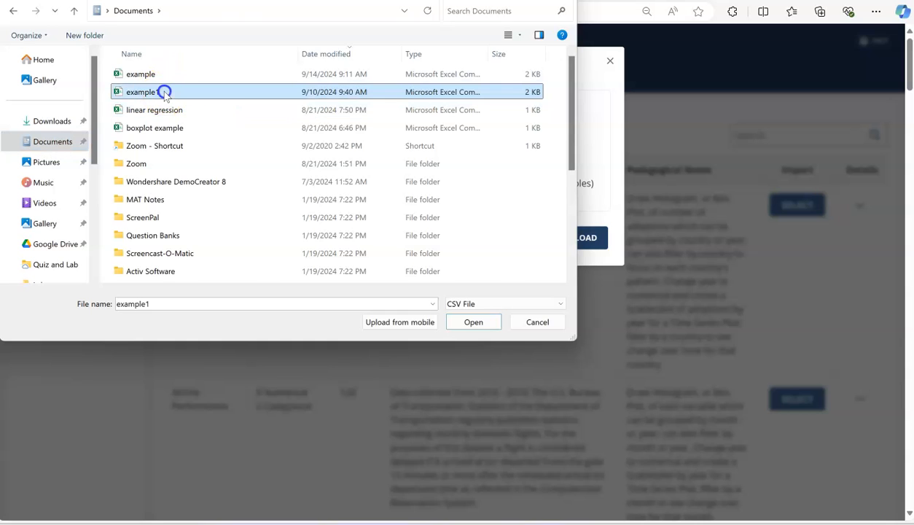
click(475, 322)
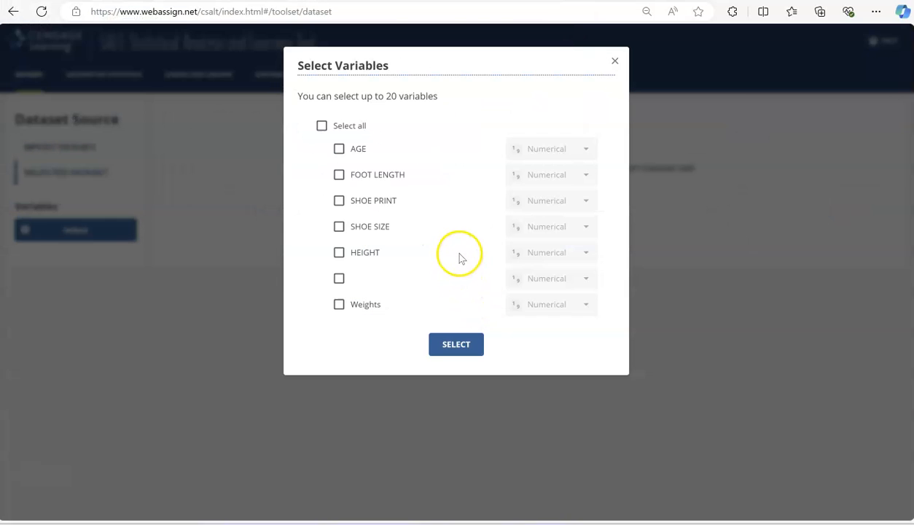
click(321, 127)
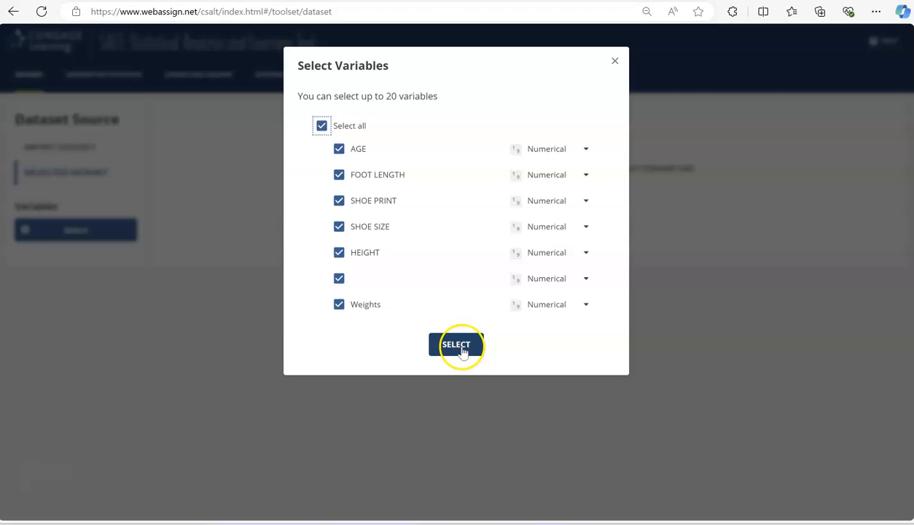
click(460, 348)
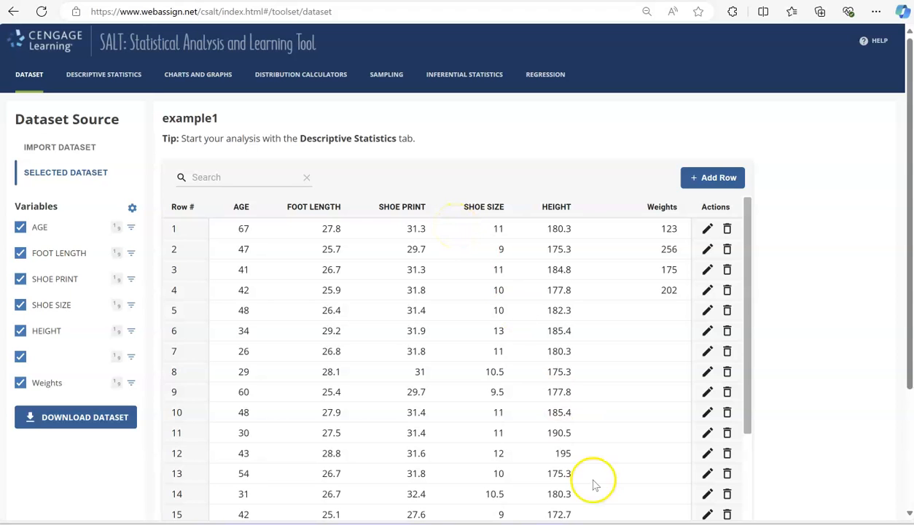
- Switch to the example workbook in Excel and examine the row 1 variable headings from AGE through HEIGHT
click(639, 522)
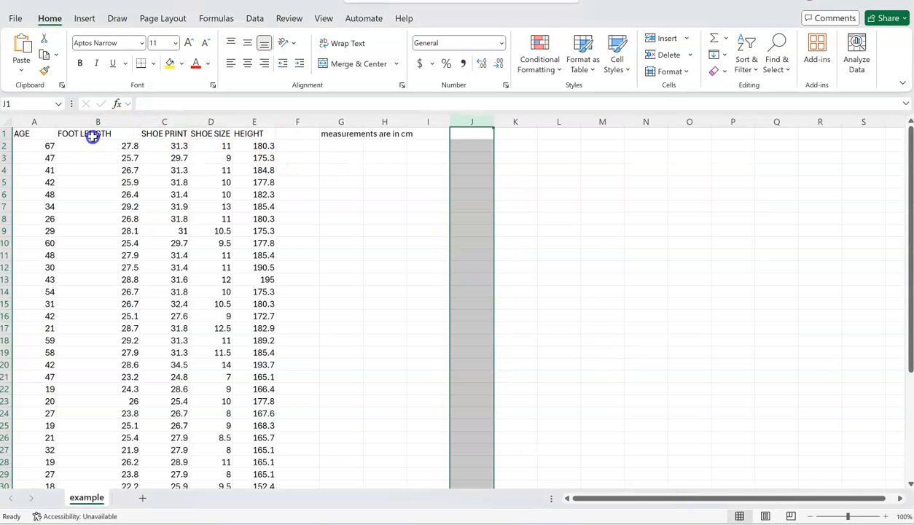
click(36, 133)
click(90, 134)
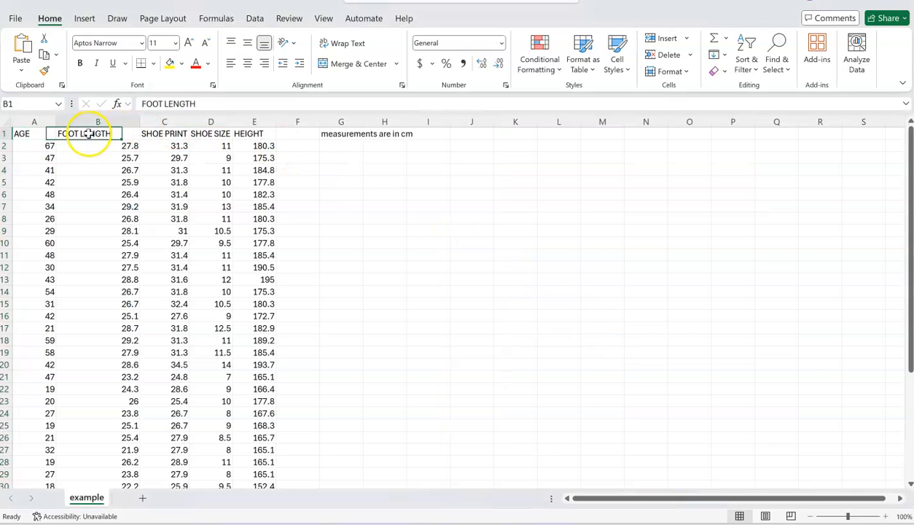
click(164, 136)
click(214, 136)
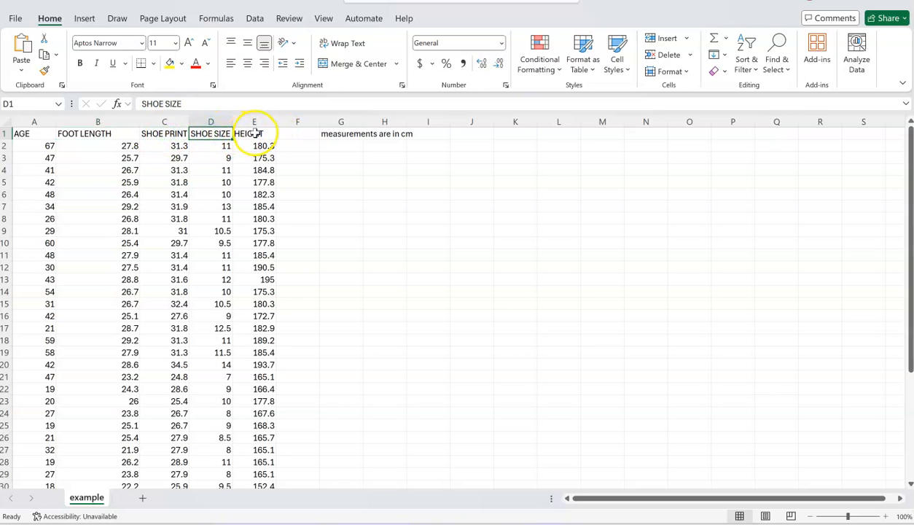
click(250, 133)
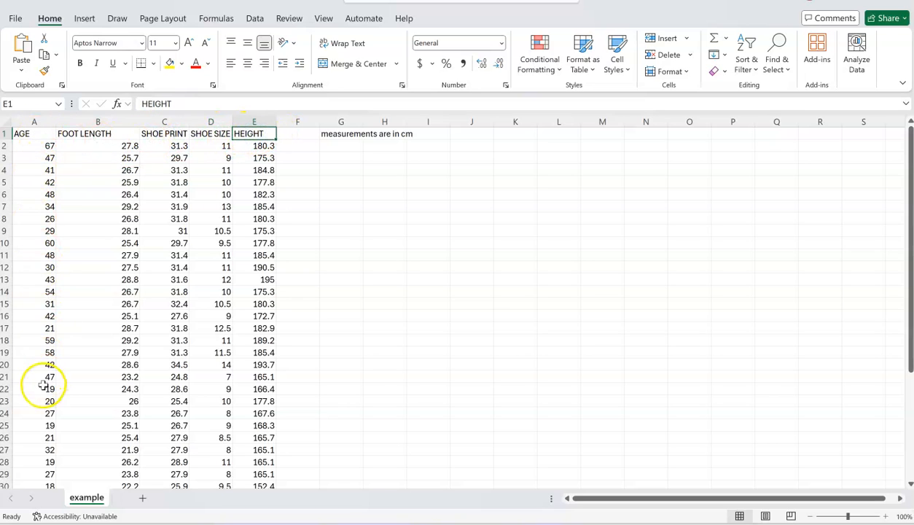
click(29, 132)
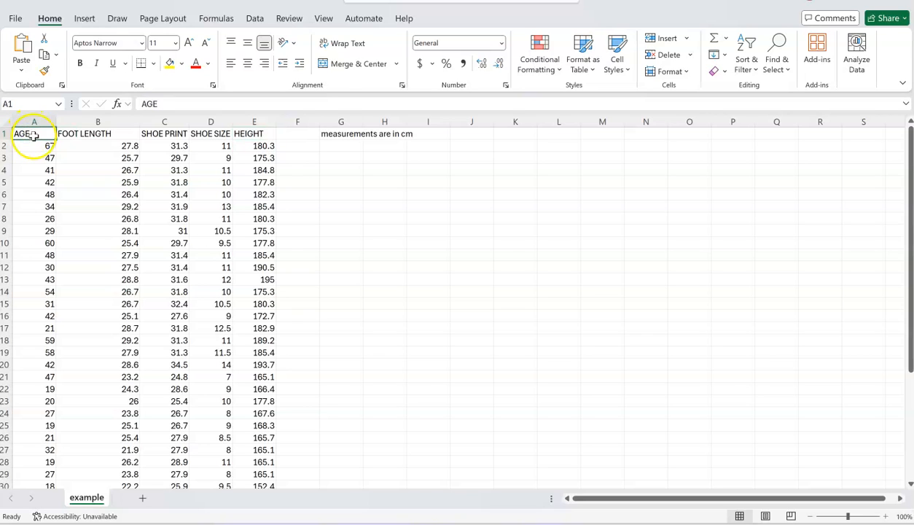
click(94, 134)
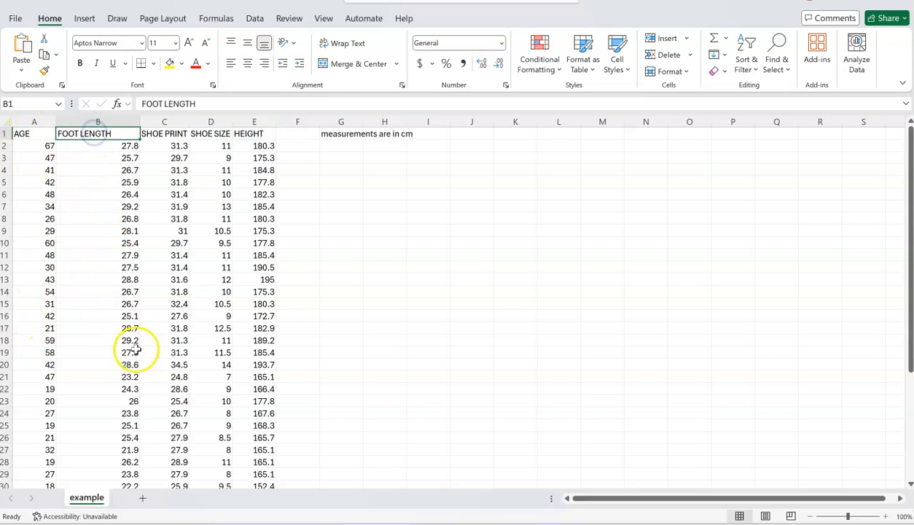
click(173, 132)
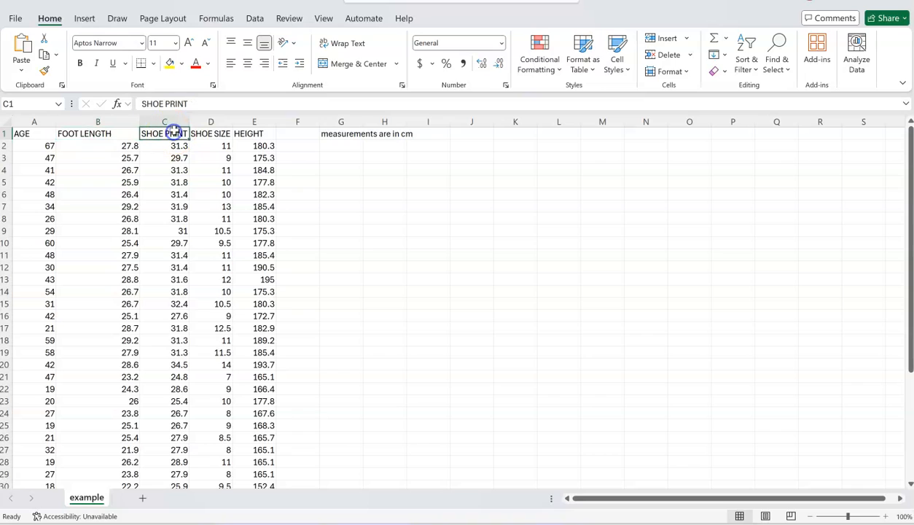
click(214, 135)
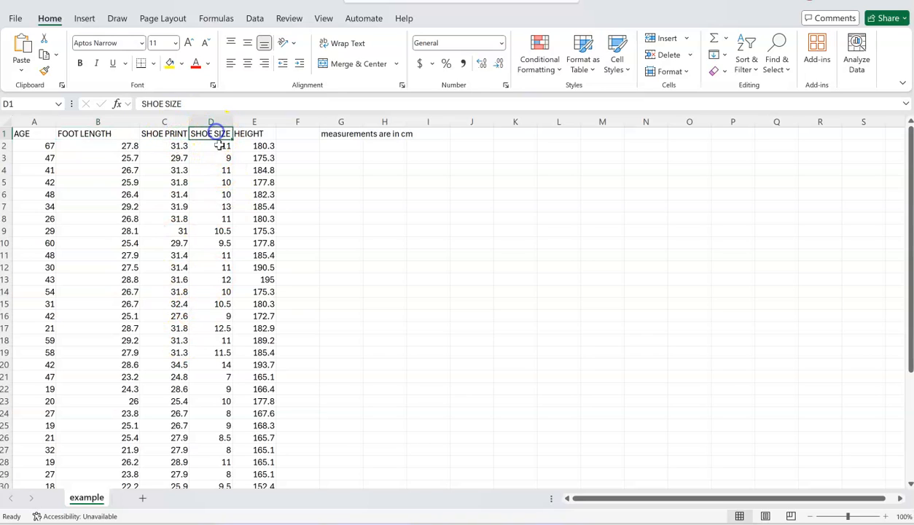
click(256, 132)
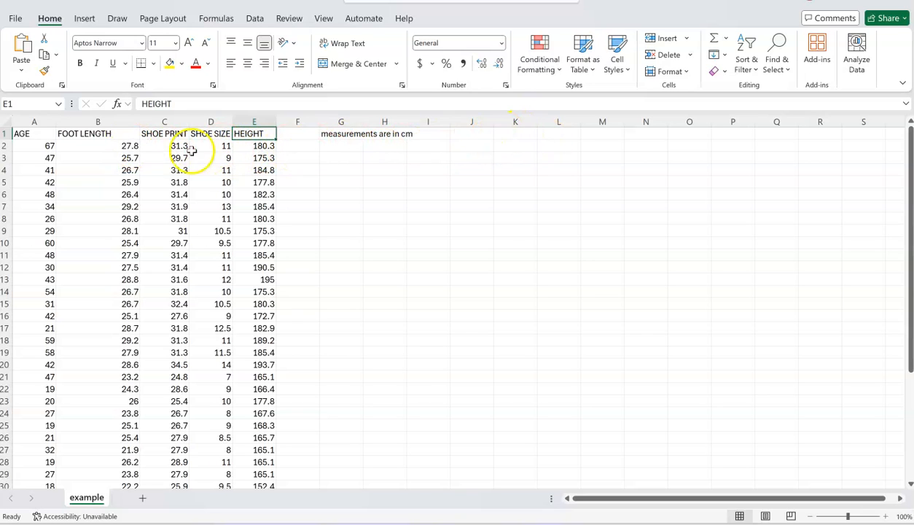
- Copy the data rows of columns A to E without their headings into a new blank workbook, starting at cell A1
drag(43, 145, 260, 415)
key(ctrl+c)
scroll(495, 321, up, 6)
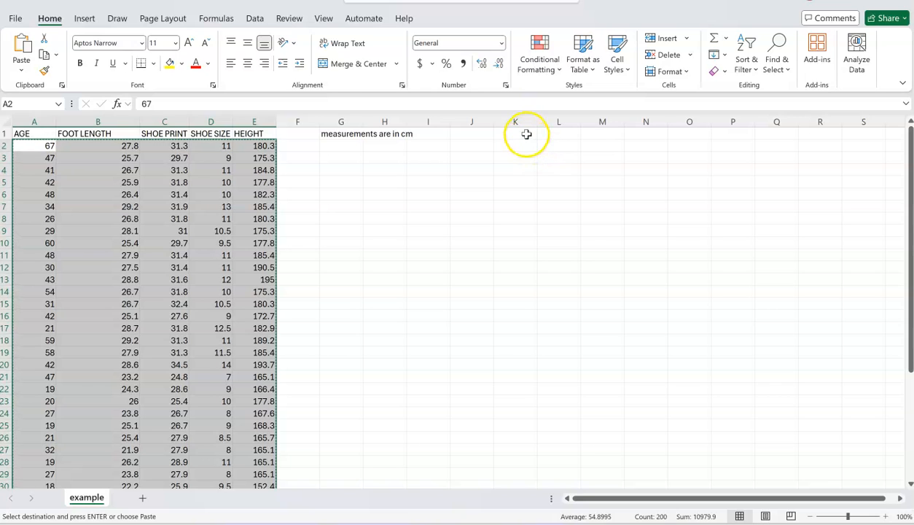
click(14, 18)
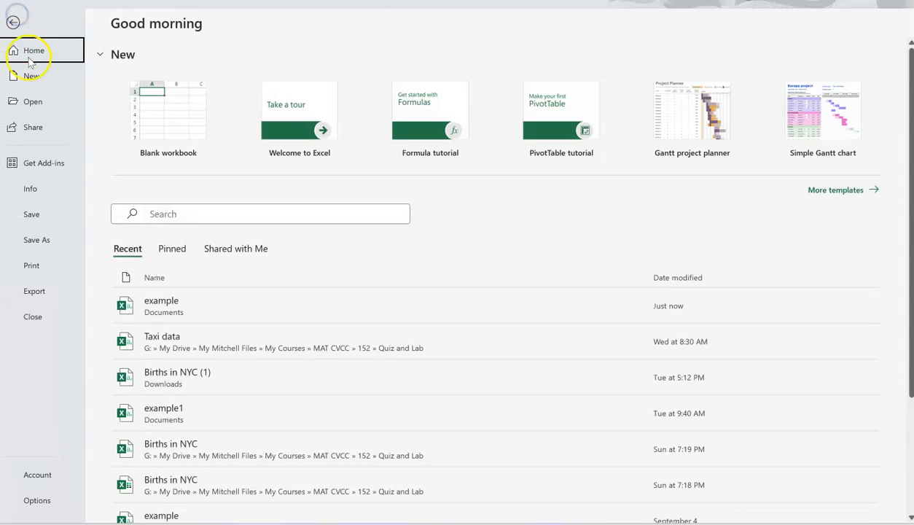
click(36, 82)
click(173, 92)
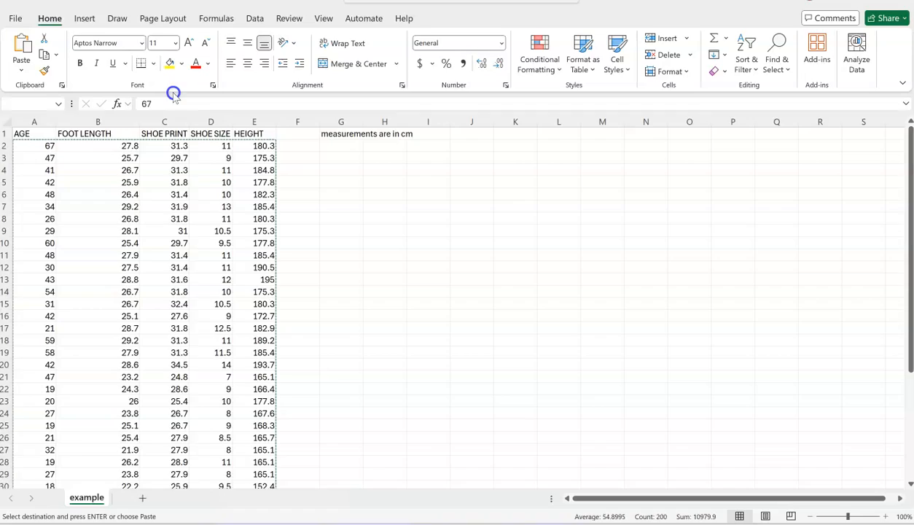
key(ctrl+v)
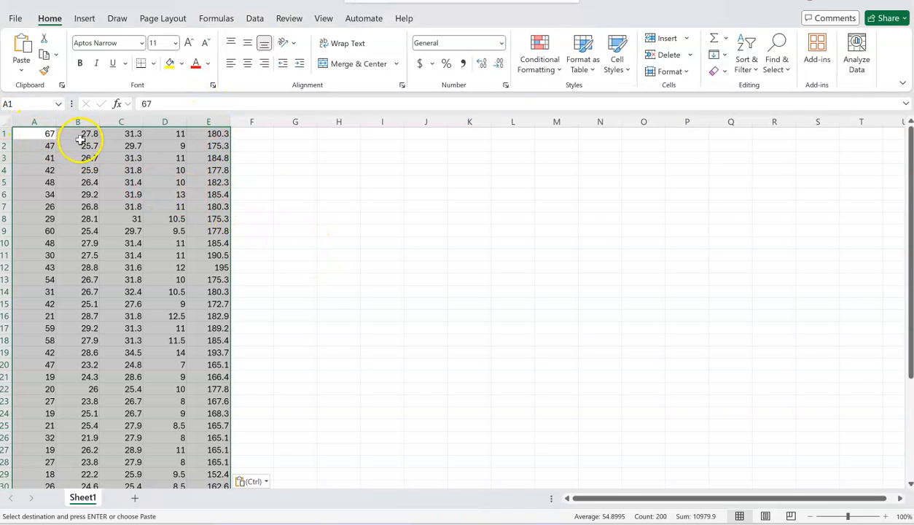
- Save the new workbook without headings to the Documents folder as ex1 in CSV UTF-8 (Comma delimited) format
click(343, 193)
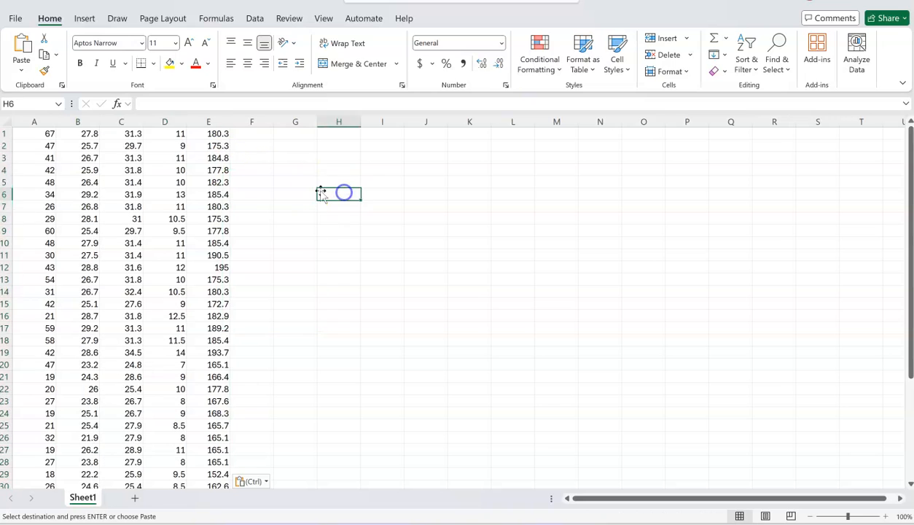
click(15, 19)
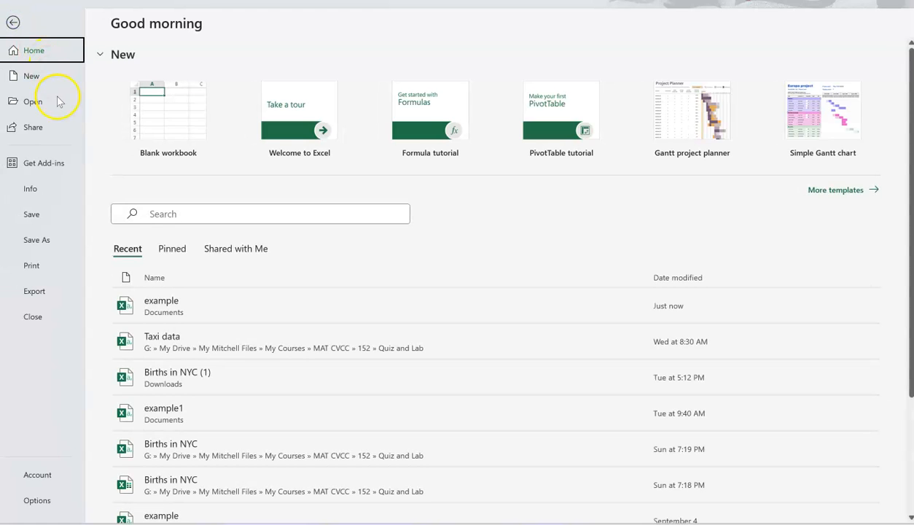
click(40, 246)
click(344, 72)
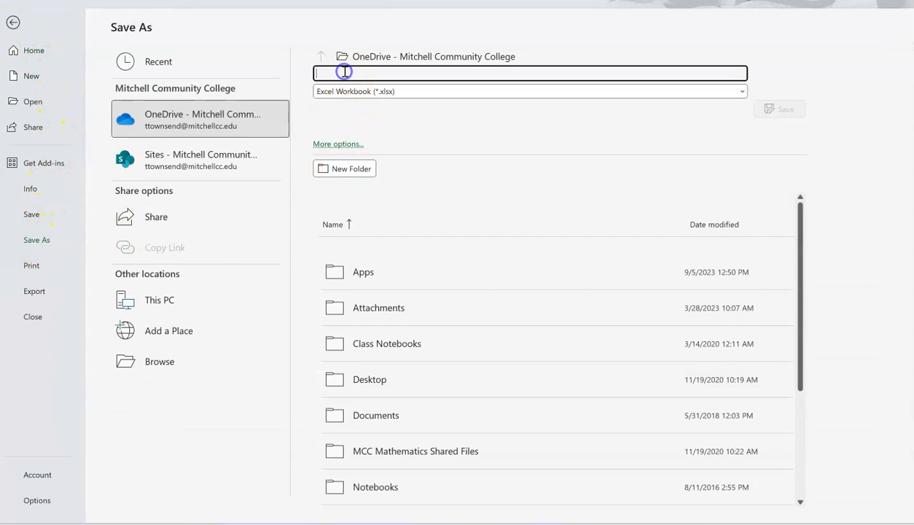
text(ex)
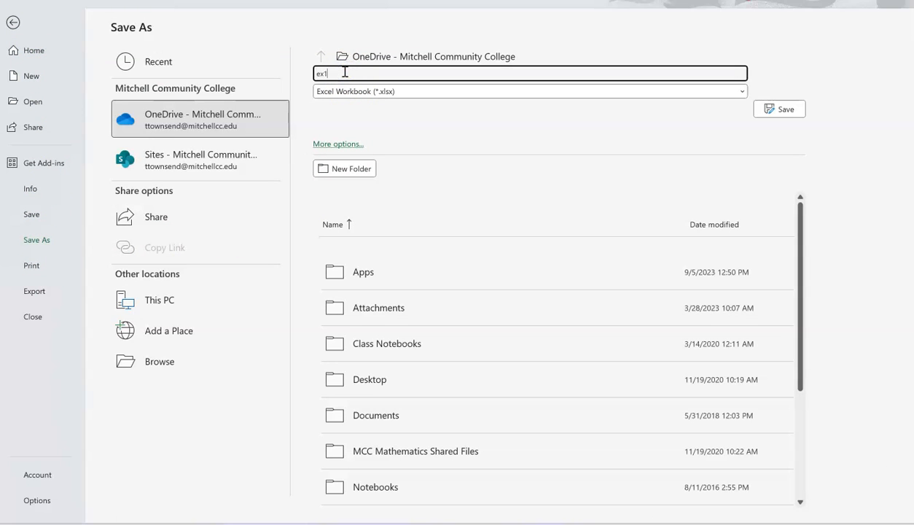
text(1)
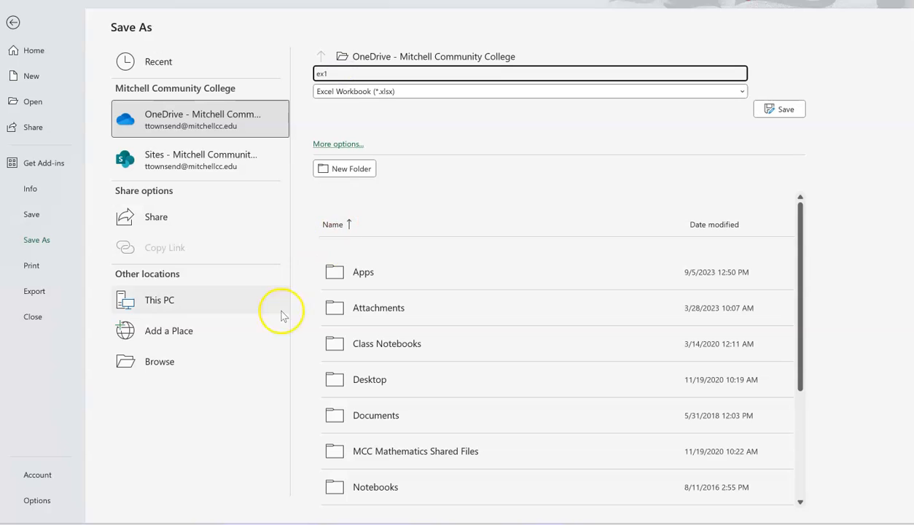
click(170, 368)
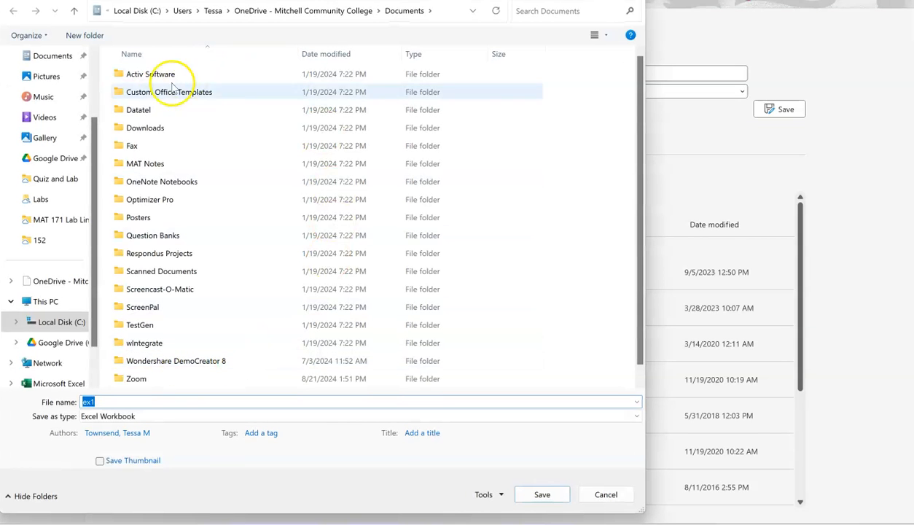
click(53, 62)
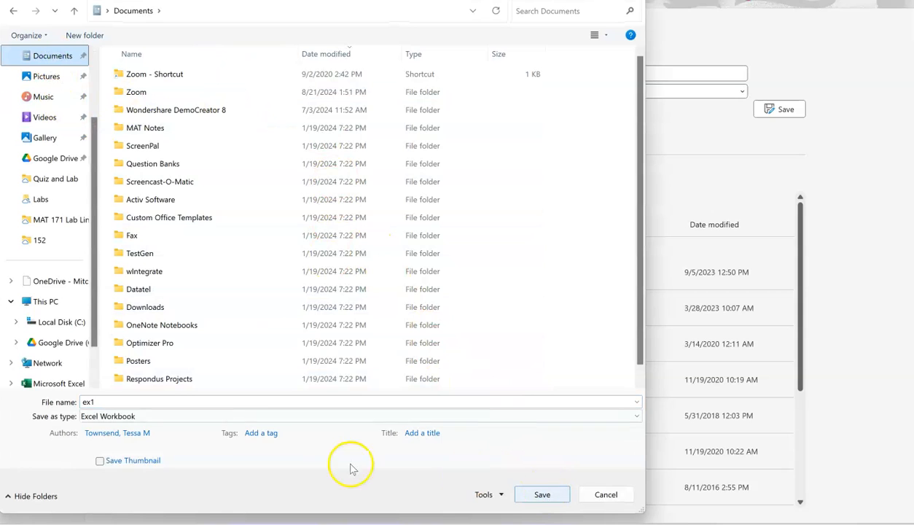
click(116, 417)
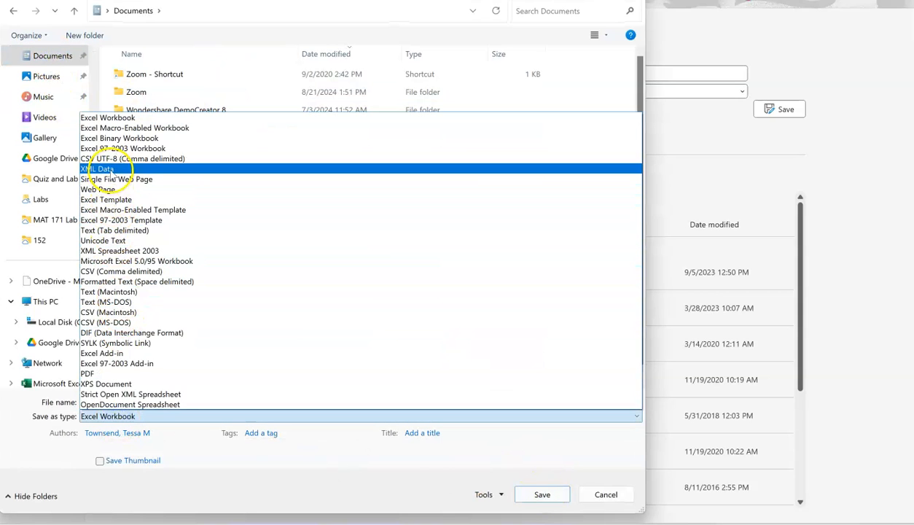
click(111, 159)
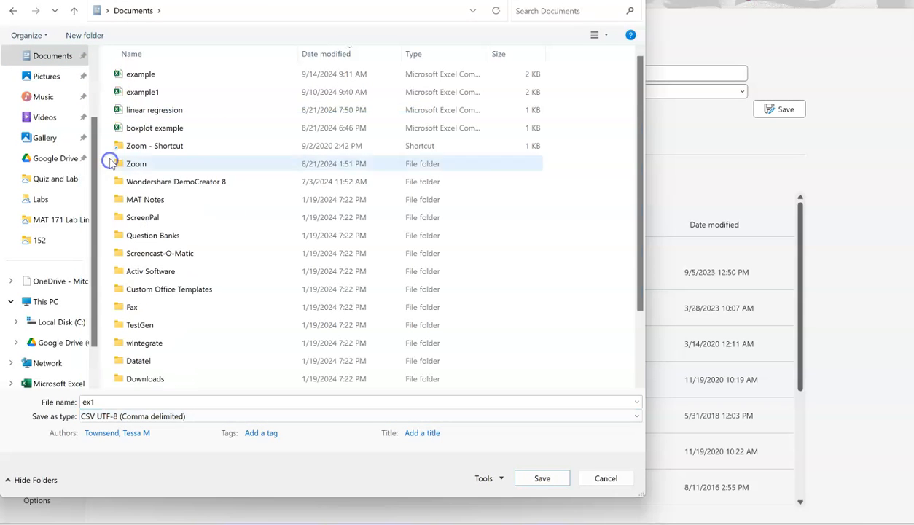
click(543, 478)
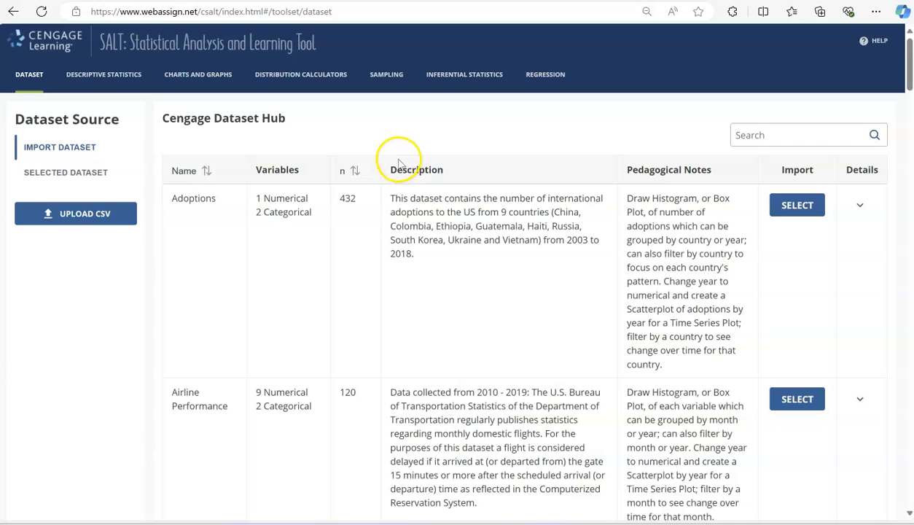
- Switch to SALT in the browser, upload ex1 as a raw dataset and include all of its variables
click(83, 216)
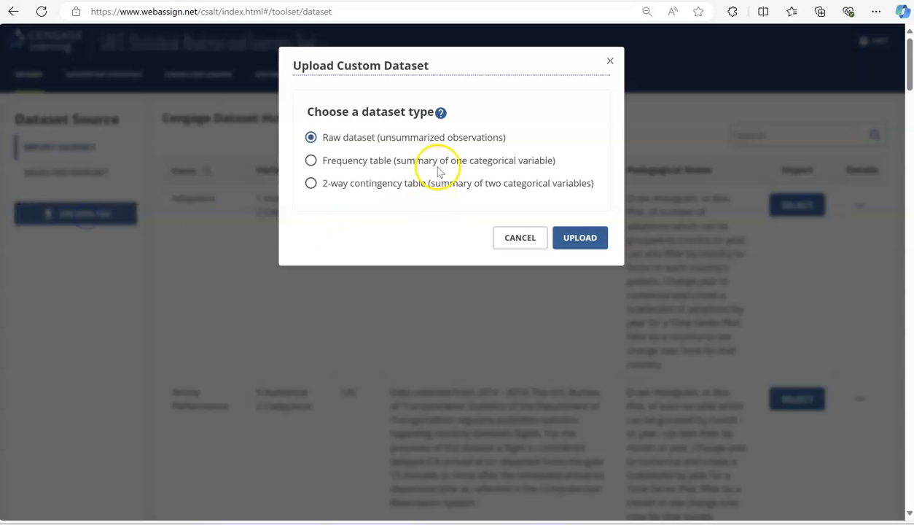
click(582, 239)
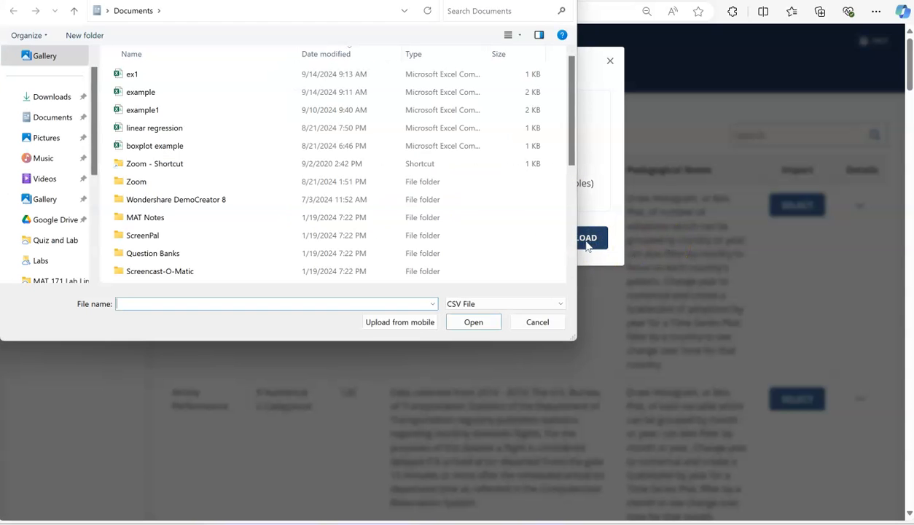
click(133, 75)
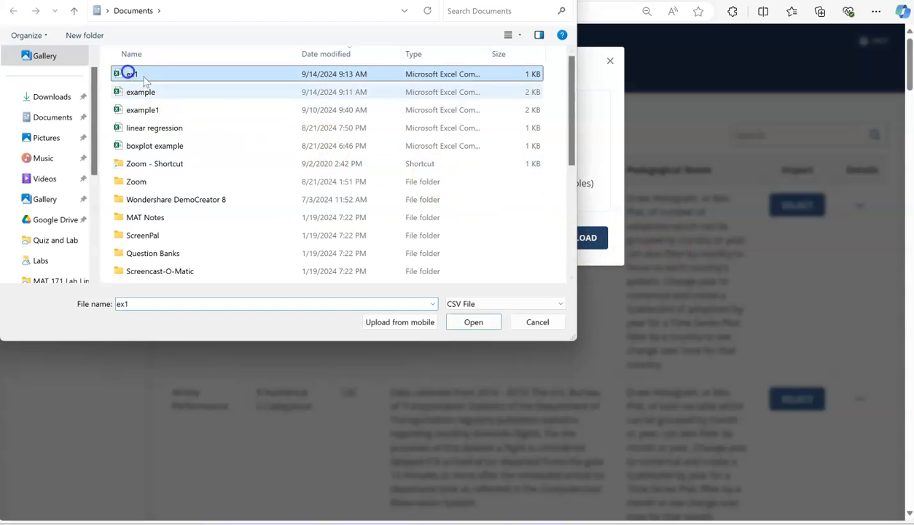
click(473, 324)
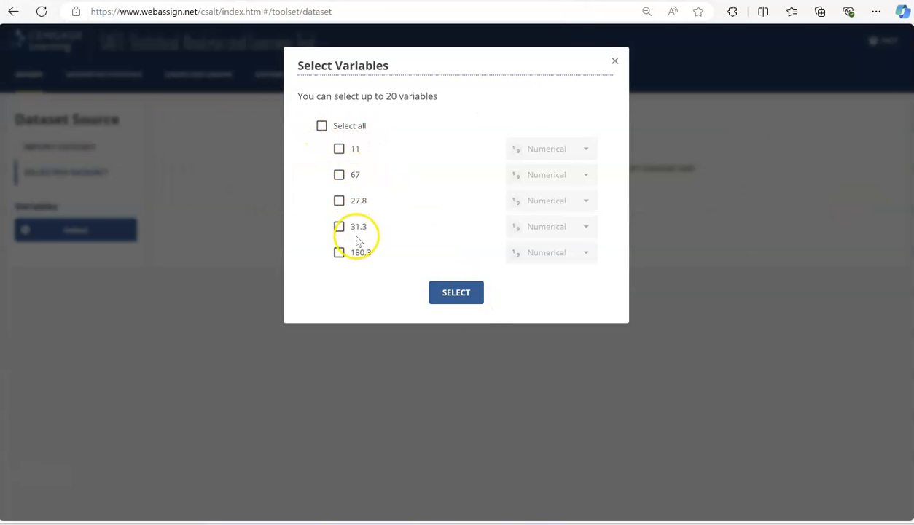
click(321, 125)
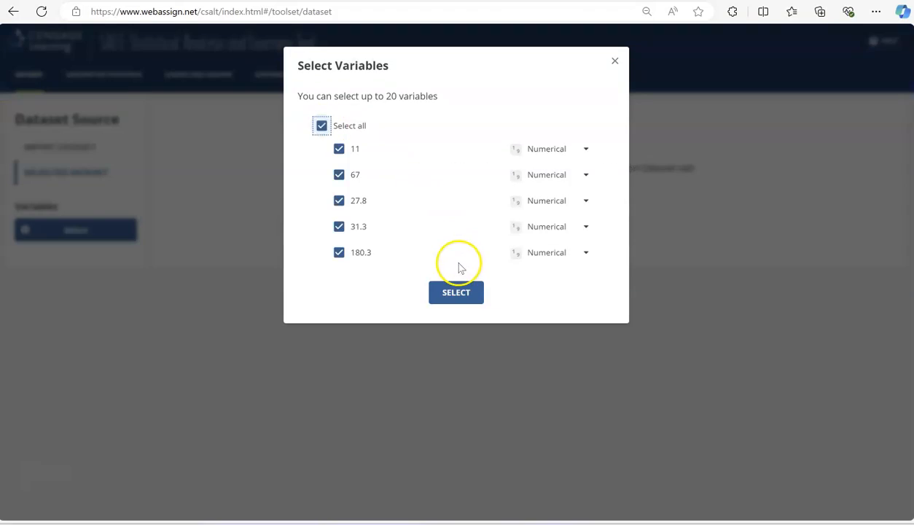
click(465, 294)
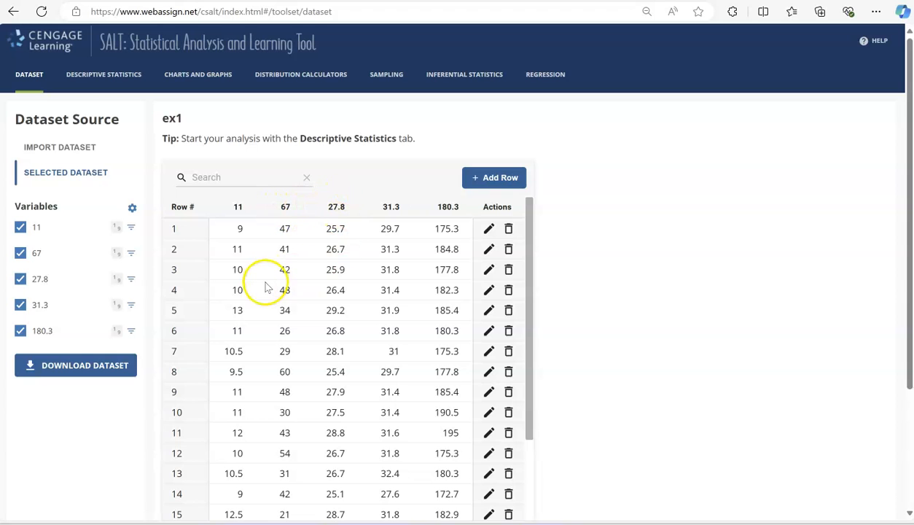
- Compare the last row numbers of the ex1 dataset in SALT with those of the ex1 workbook in Excel
scroll(265, 287, down, 2)
scroll(267, 298, down, 3)
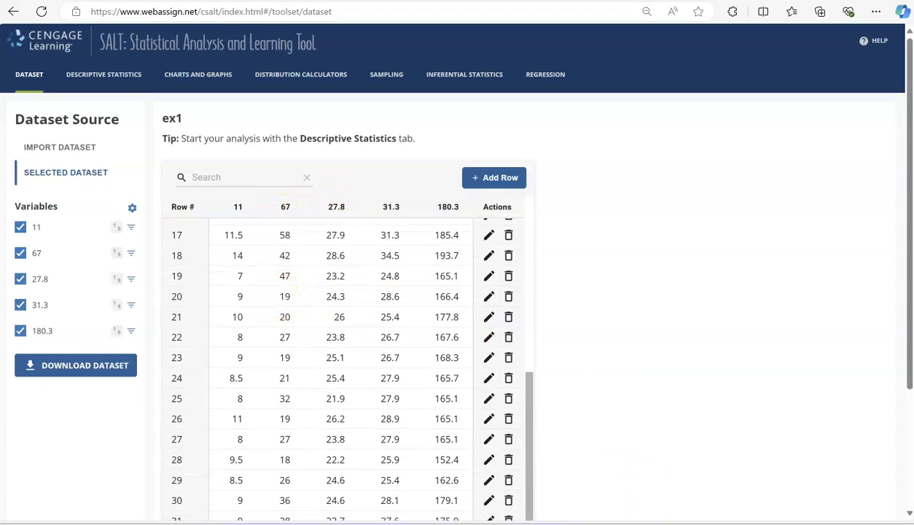
click(694, 483)
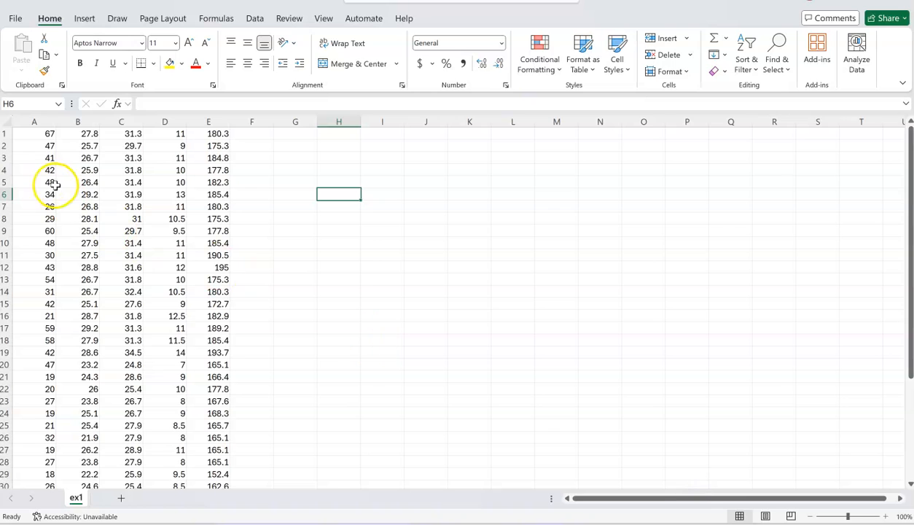
scroll(57, 167, down, 7)
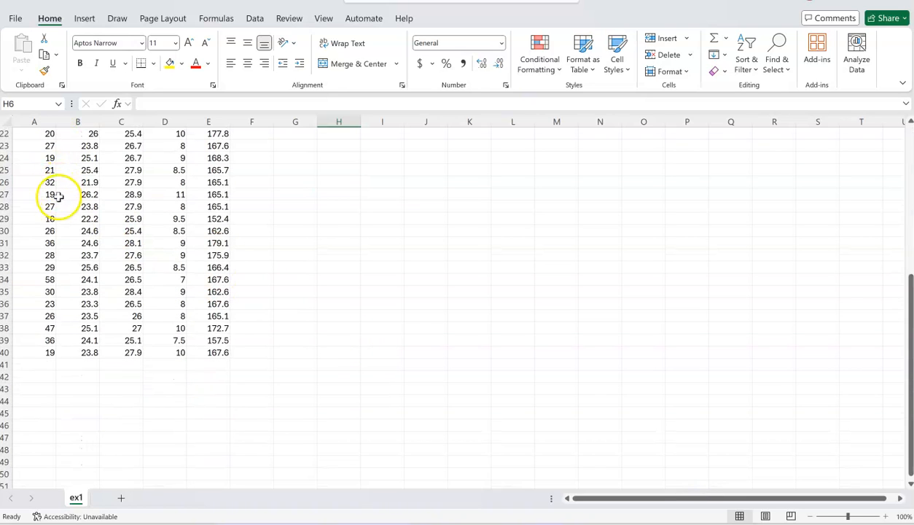
click(6, 352)
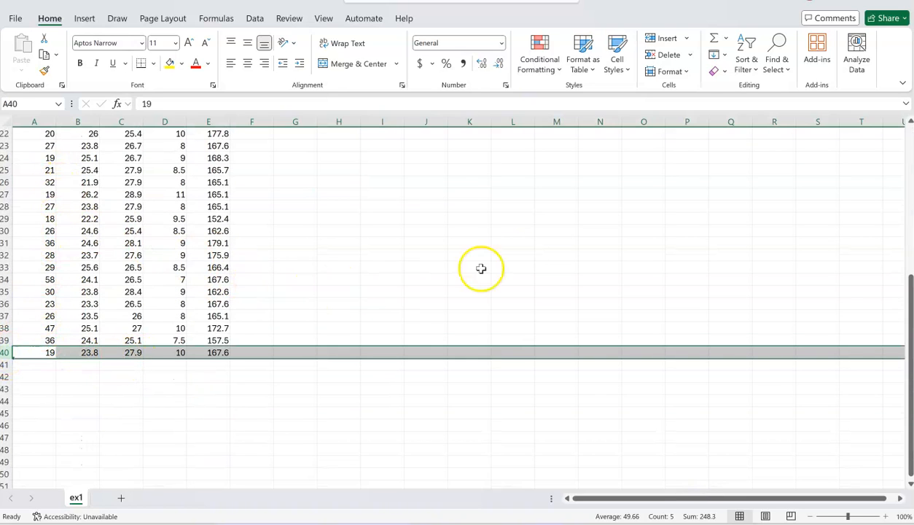
click(840, 2)
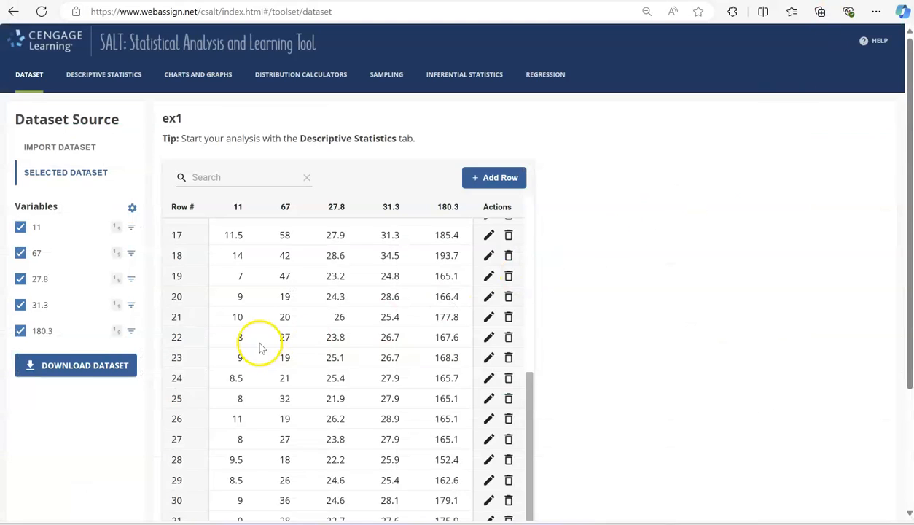
scroll(289, 330, down, 4)
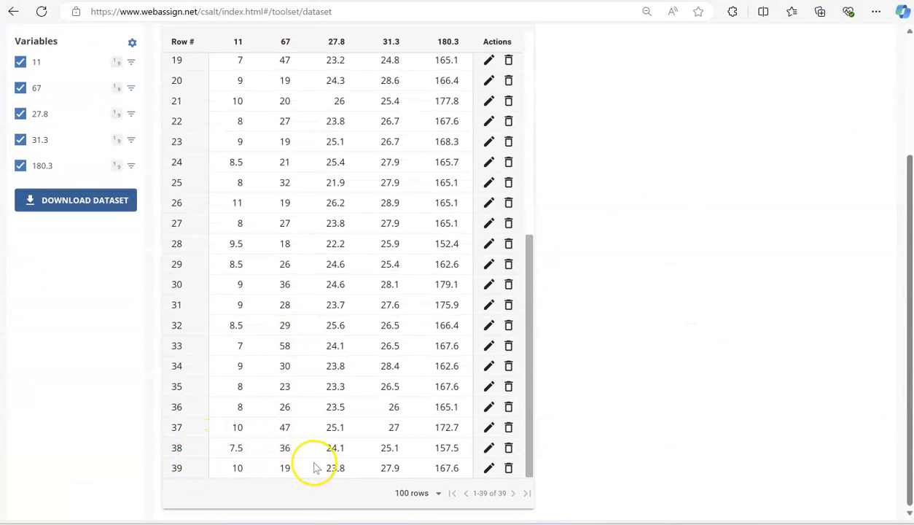
scroll(342, 378, up, 5)
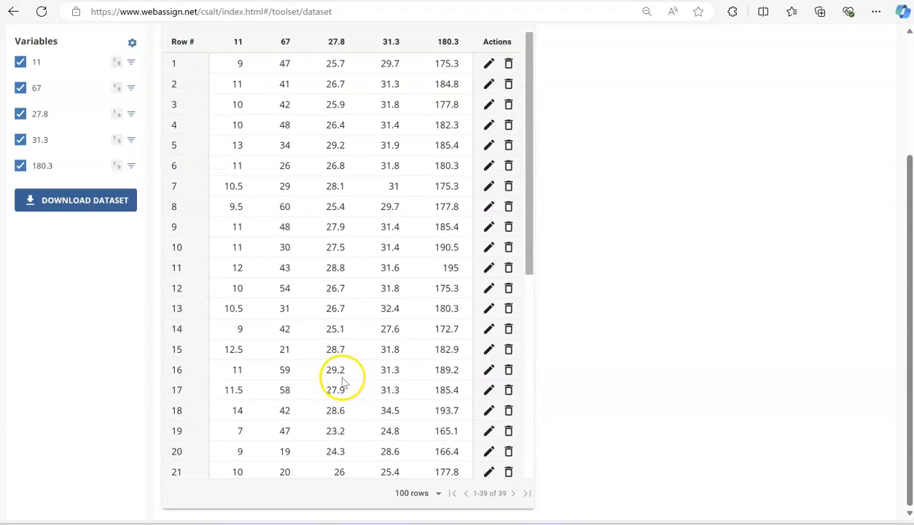
scroll(539, 190, up, 1)
scroll(539, 189, up, 2)
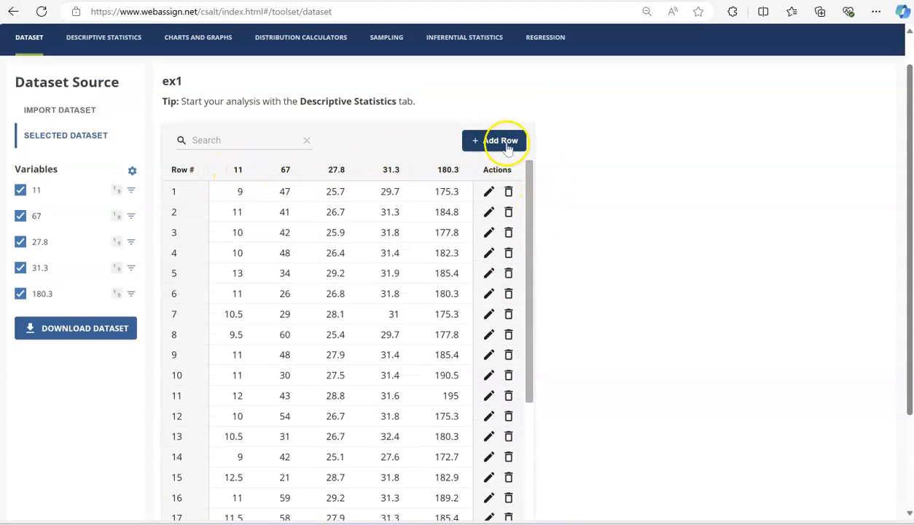
- Add a row to the ex1 dataset with the values 11, 6, 27.8, 31.3 and 180.3, and check it at the table's end
click(503, 141)
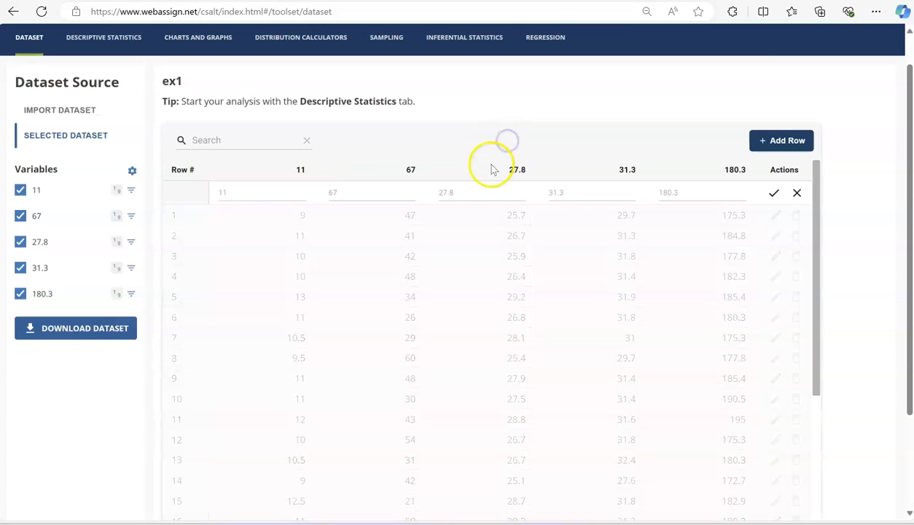
click(257, 191)
text(11)
click(375, 193)
text(6)
click(462, 191)
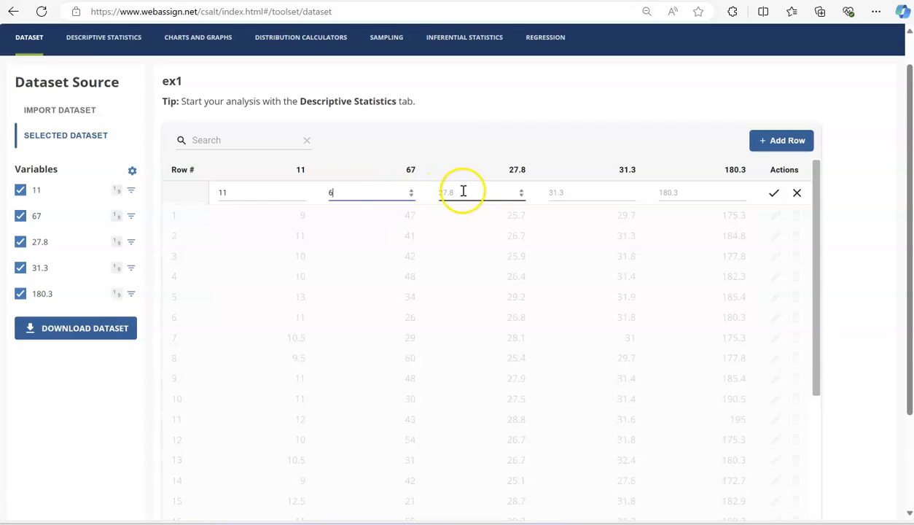
text(27.8)
click(559, 190)
click(661, 191)
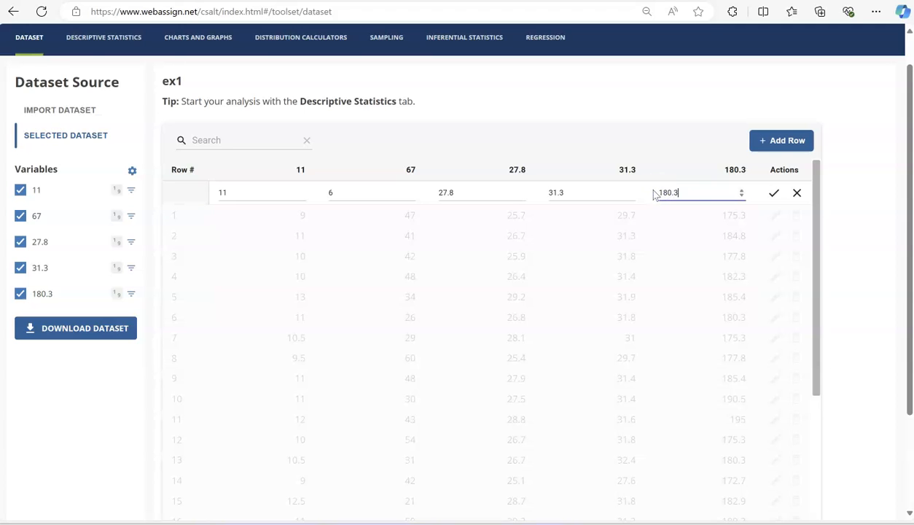
click(775, 194)
scroll(331, 291, down, 5)
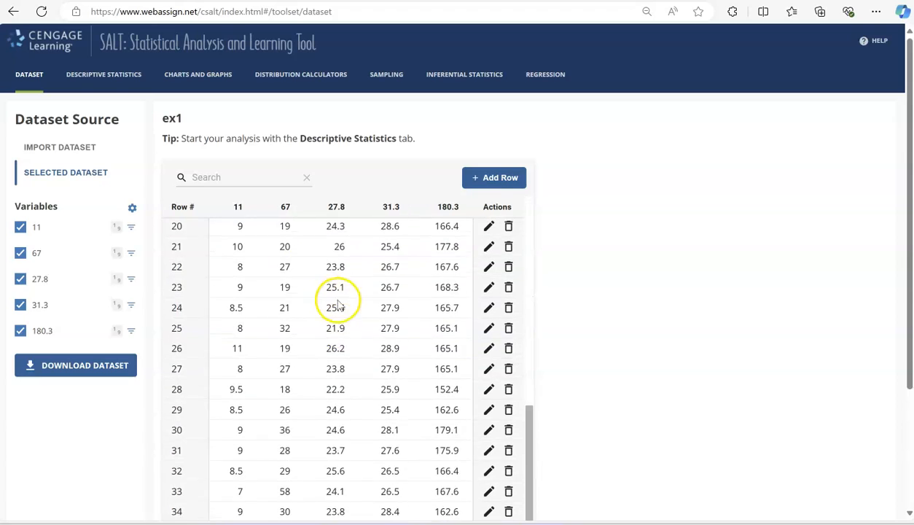
scroll(338, 305, down, 2)
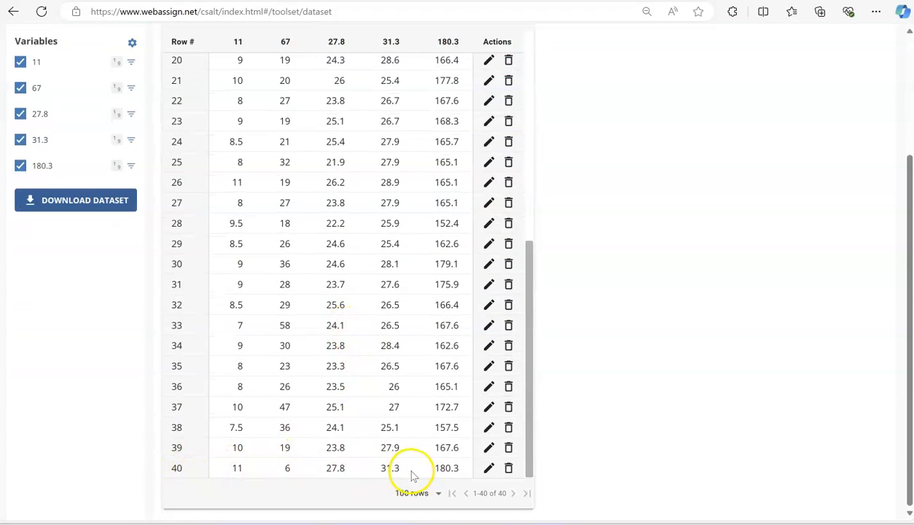
scroll(365, 459, up, 5)
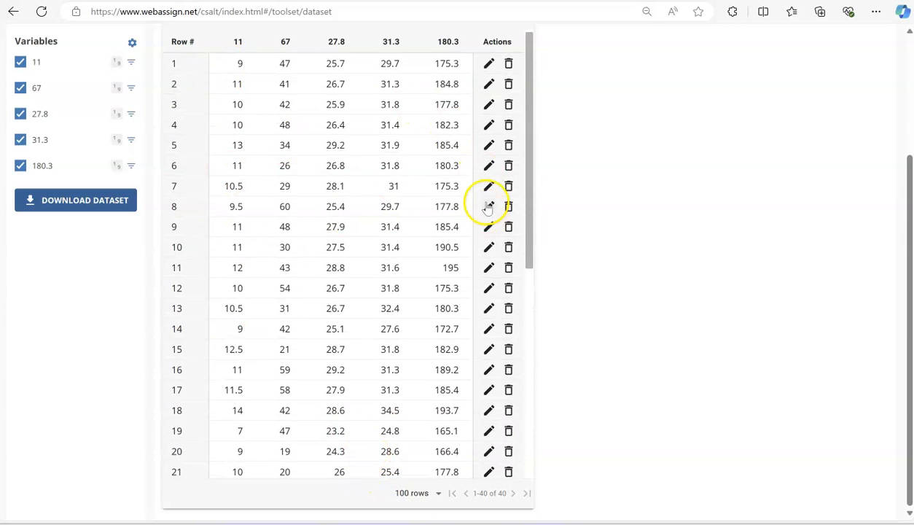
scroll(375, 302, up, 3)
scroll(388, 273, up, 2)
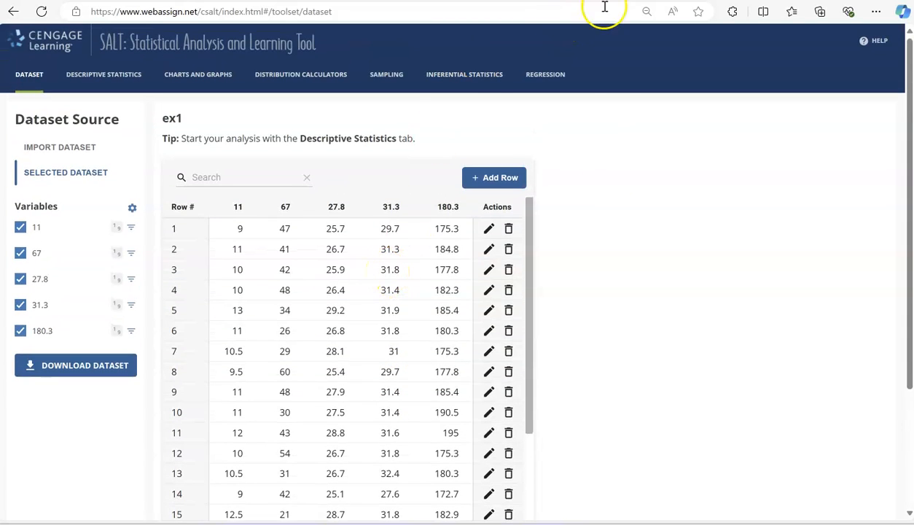
- Switch to the example workbook in Excel and review the row 1 headings AGE, FOOT LENGTH, SHOE PRINT, SHOE SIZE and HEIGHT
mouse_move(644, 524)
click(589, 503)
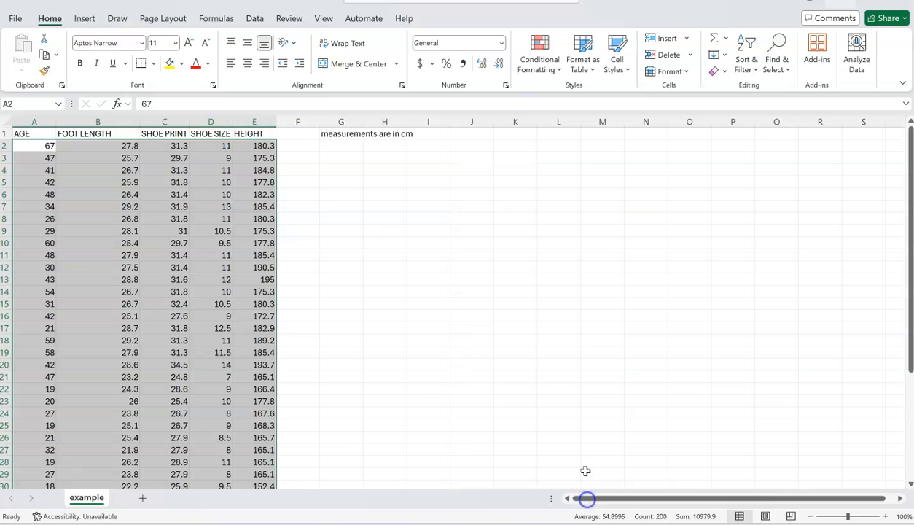
click(29, 131)
click(77, 132)
click(159, 133)
click(220, 132)
click(261, 132)
- Switch to the example1 dataset in SALT and examine its column headings and rows through to the last one
key(alt+Tab)
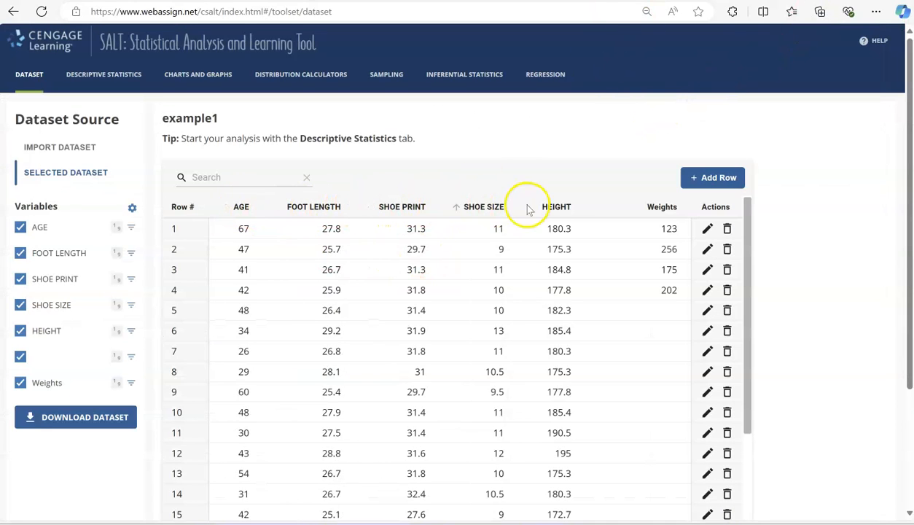
scroll(296, 288, down, 4)
scroll(296, 291, down, 3)
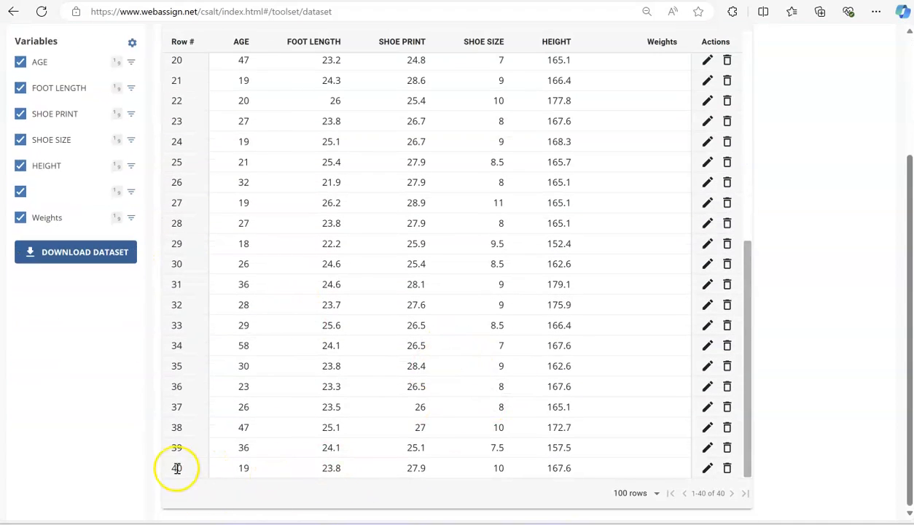
scroll(368, 395, up, 5)
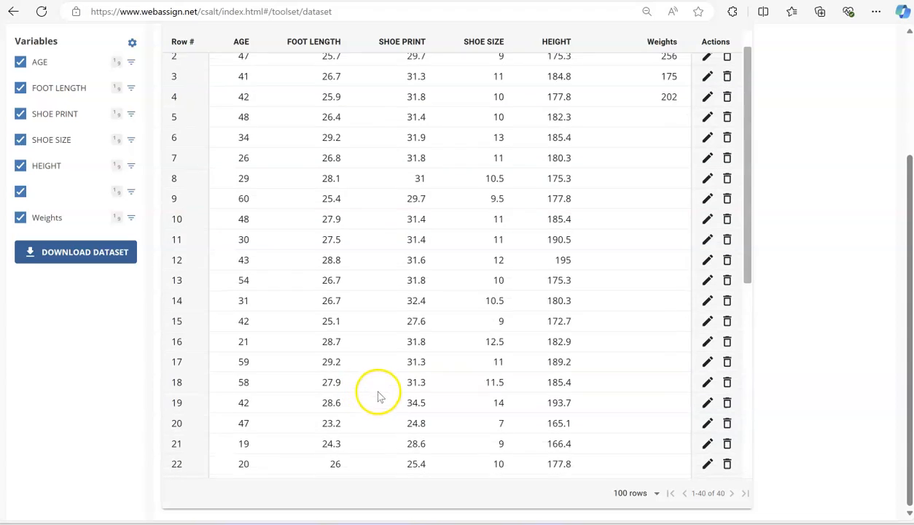
- Create a dot plot of the AGE variable from the example1 dataset
scroll(378, 395, up, 1)
scroll(605, 363, up, 3)
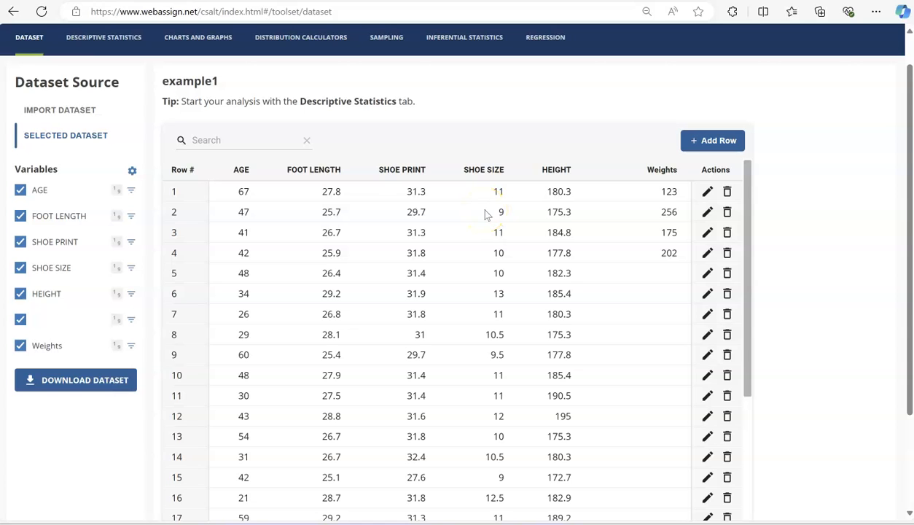
click(204, 36)
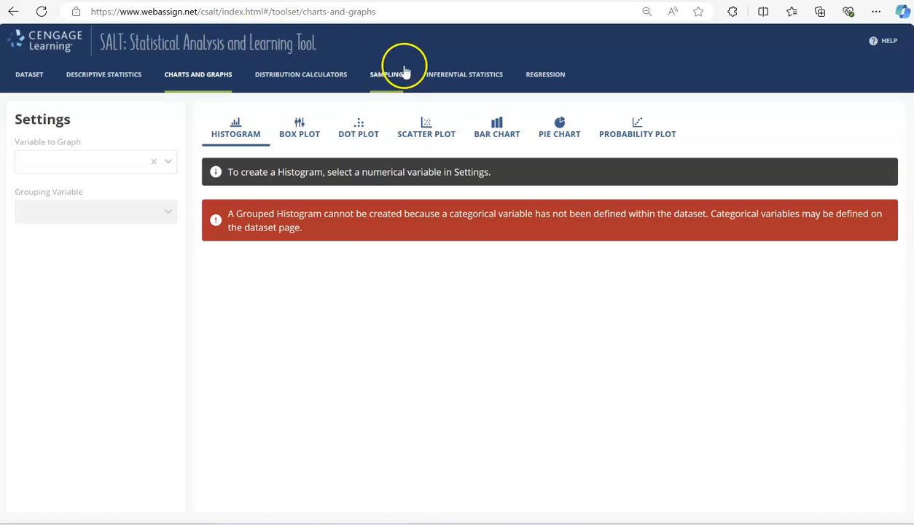
click(357, 131)
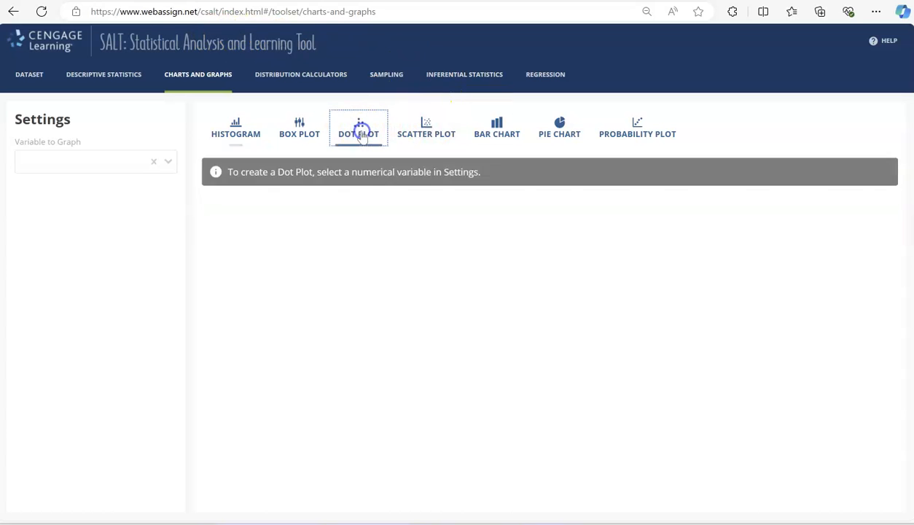
click(151, 165)
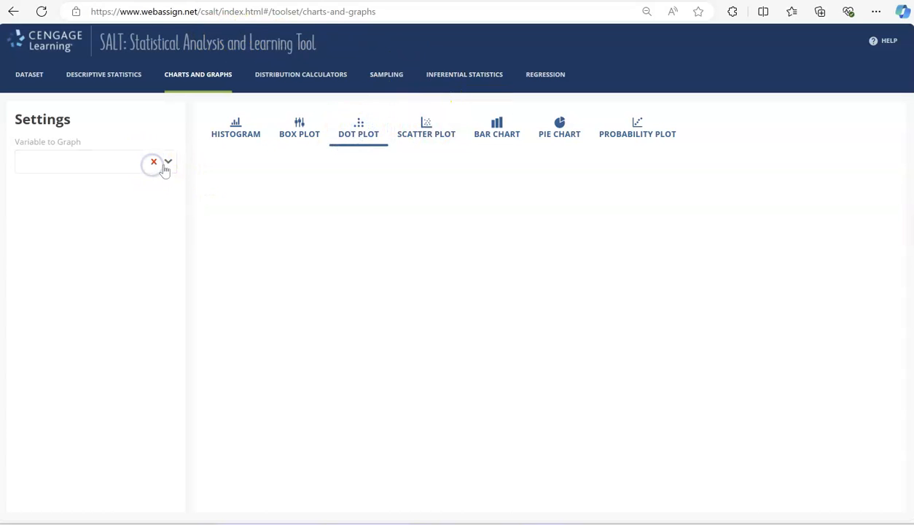
click(167, 164)
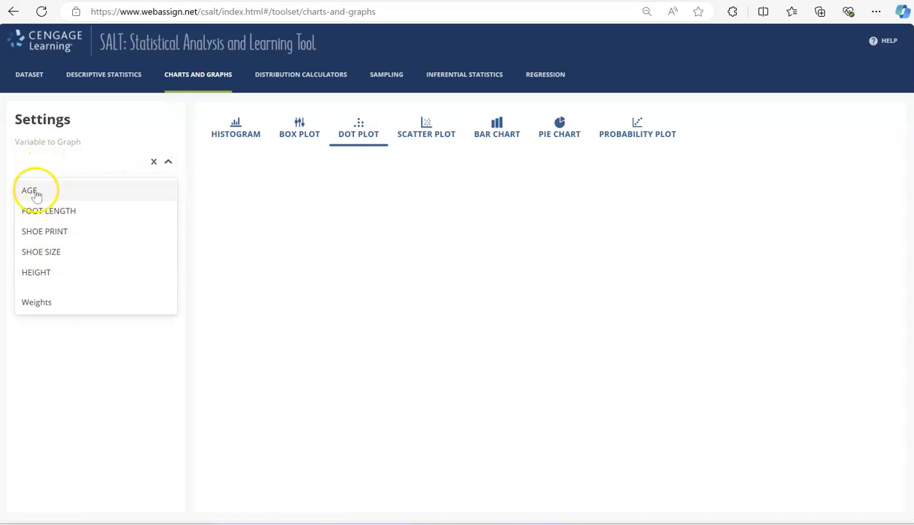
click(30, 191)
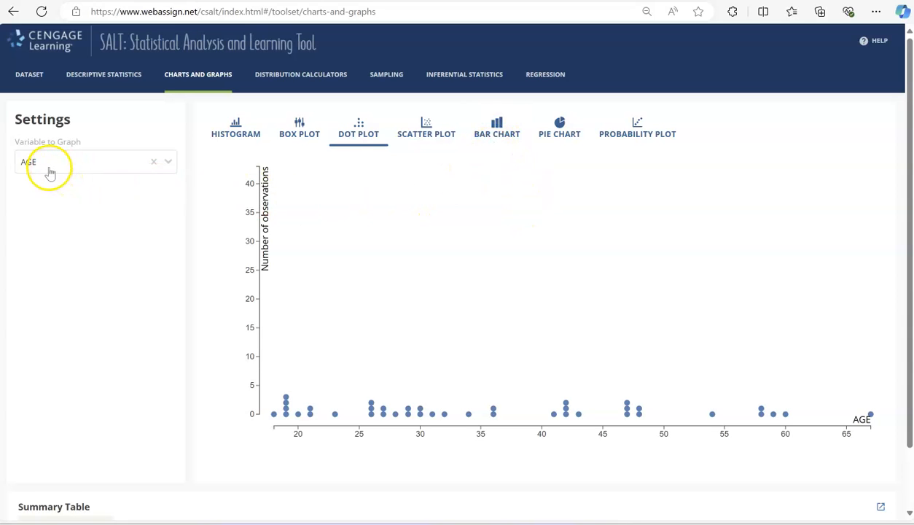
- Try to graph AGE as a bar chart and choose a grouping variable for it
click(501, 134)
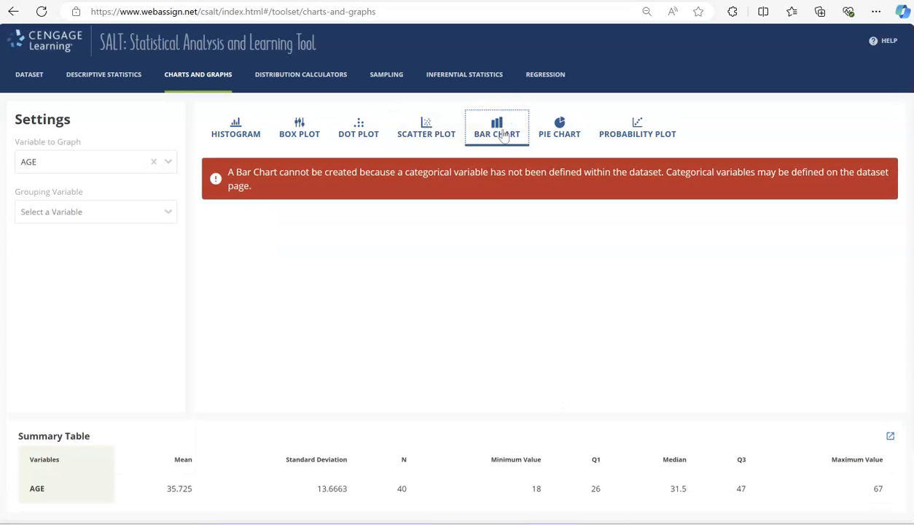
click(137, 213)
click(138, 213)
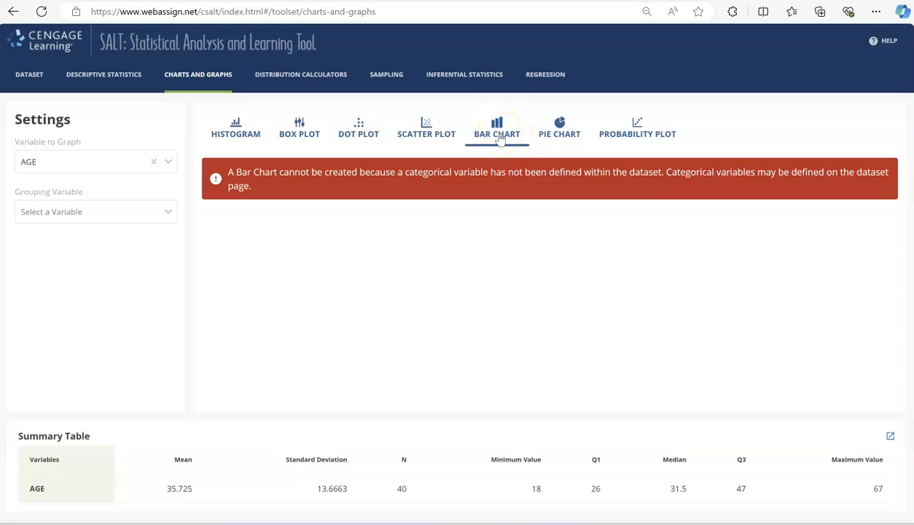
- Create a frequency histogram of AGE with a bin width of 10 and starting point 0, and examine its first bars
click(239, 131)
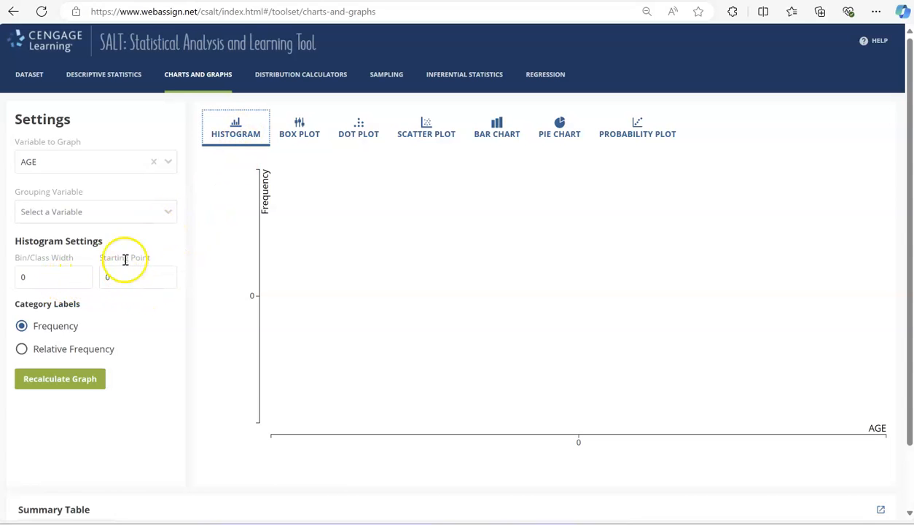
click(60, 379)
double_click(22, 279)
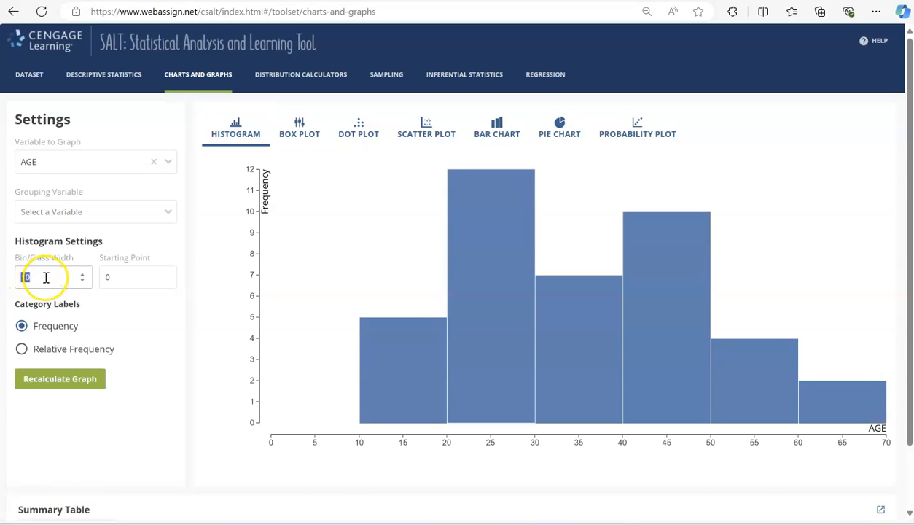
mouse_move(422, 408)
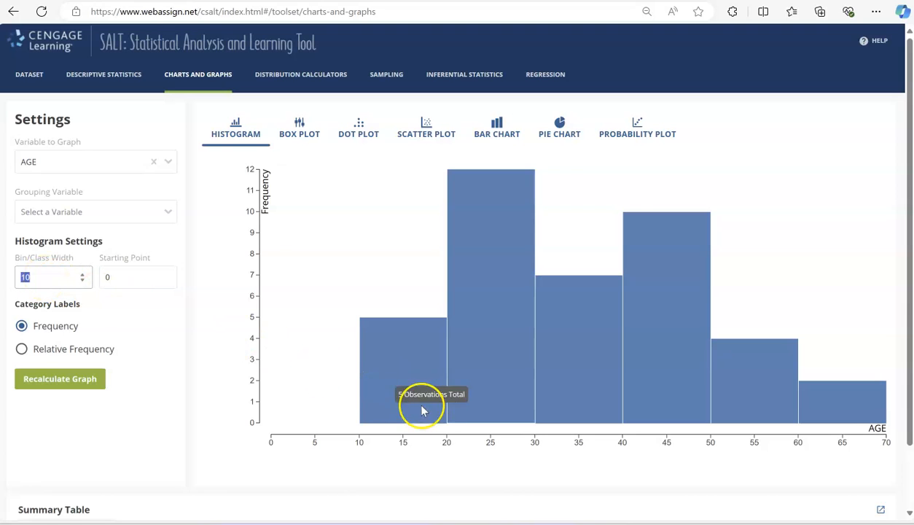
mouse_move(490, 421)
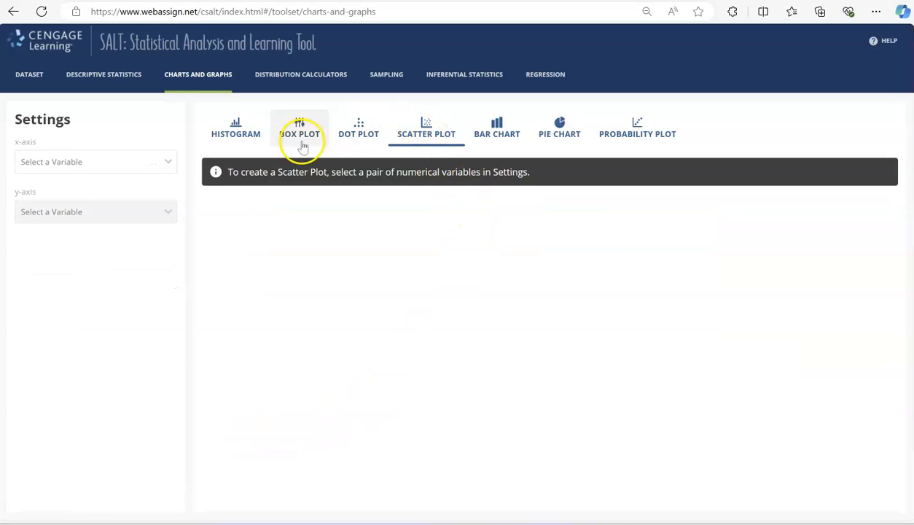
- Create a scatter plot with FOOT LENGTH on the x-axis and SHOE SIZE on the y-axis
click(129, 163)
click(68, 192)
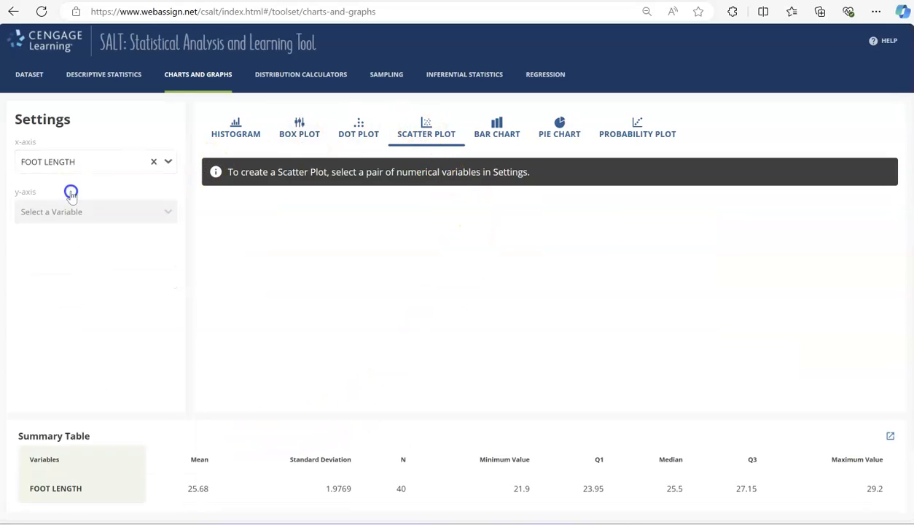
click(69, 213)
click(67, 239)
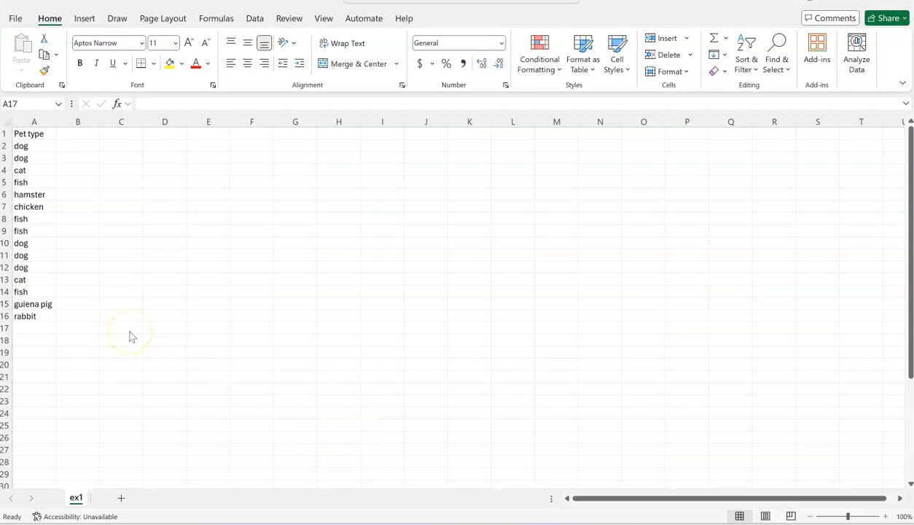
- Review the categorical entries under the Pet type heading in the ex1 worksheet in Excel
click(43, 159)
click(42, 172)
click(42, 183)
click(46, 195)
click(43, 317)
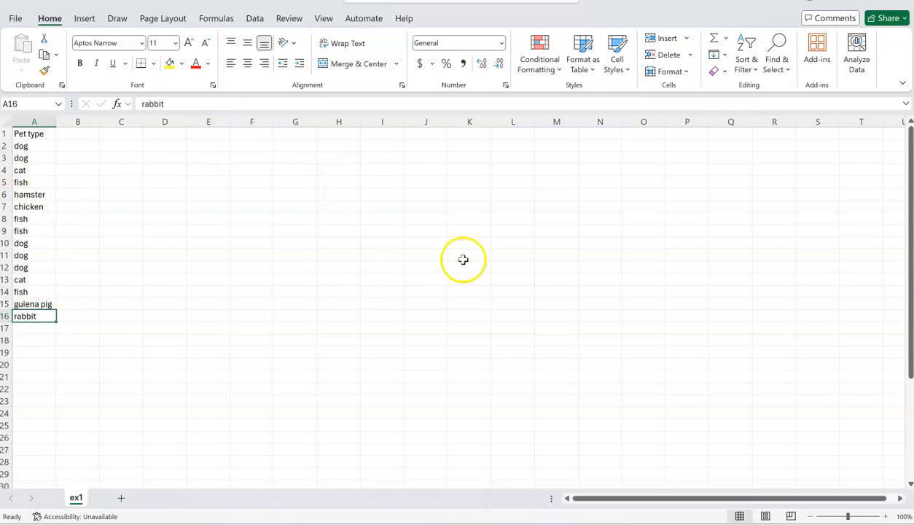
click(212, 148)
click(214, 158)
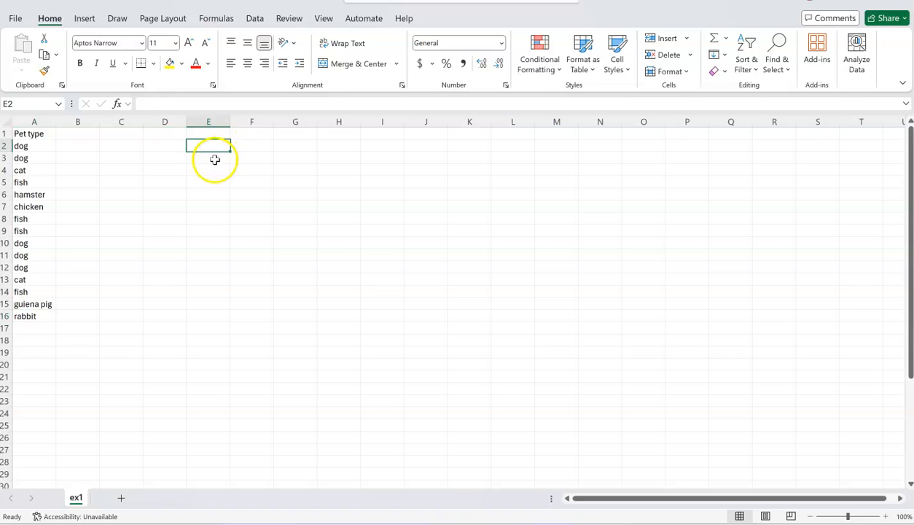
click(211, 168)
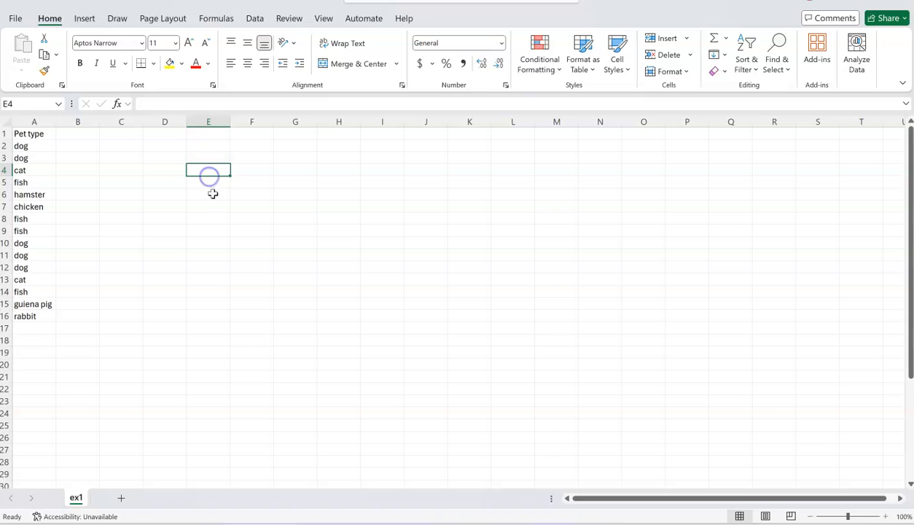
click(261, 148)
click(263, 158)
click(263, 170)
click(265, 205)
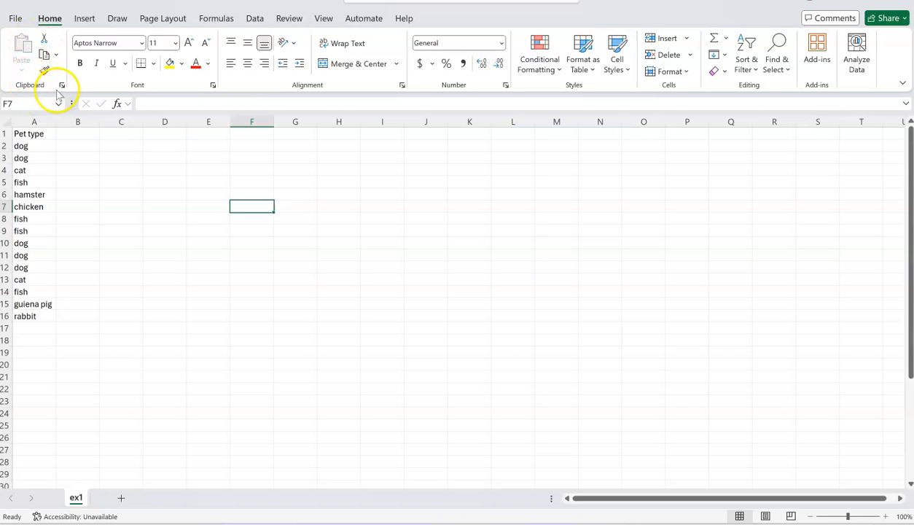
- Save the pet type workbook in Documents as pets in CSV UTF-8 (Comma delimited) format
click(15, 19)
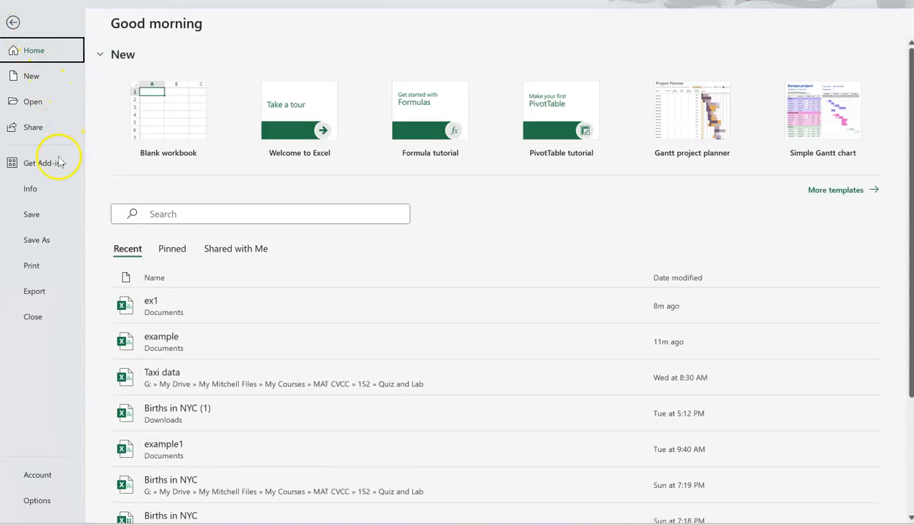
click(37, 240)
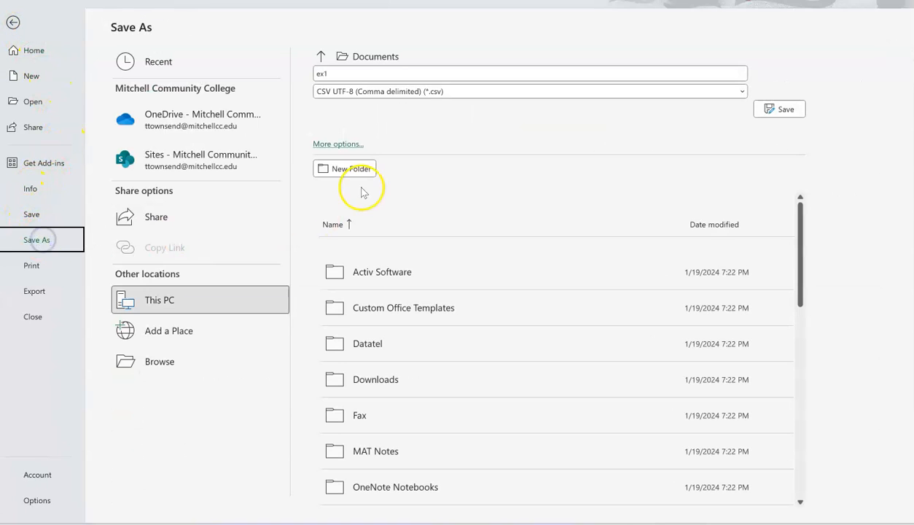
click(338, 76)
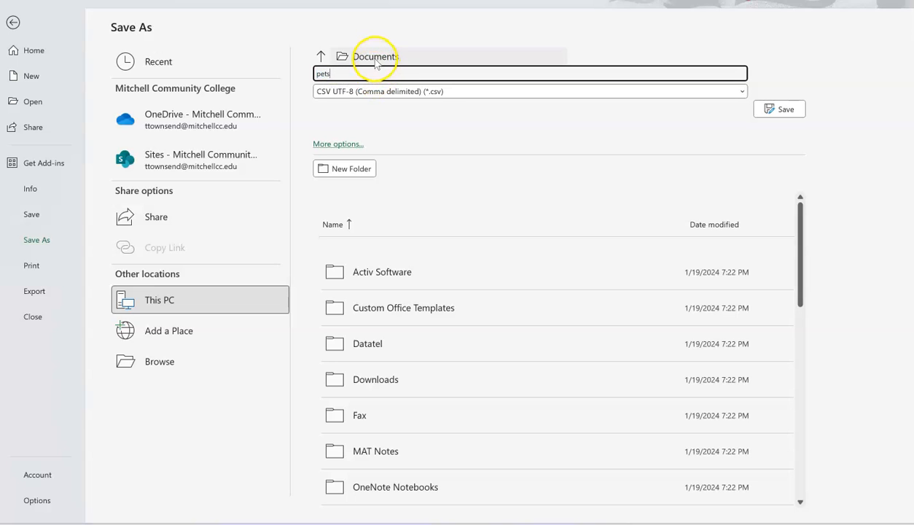
click(774, 108)
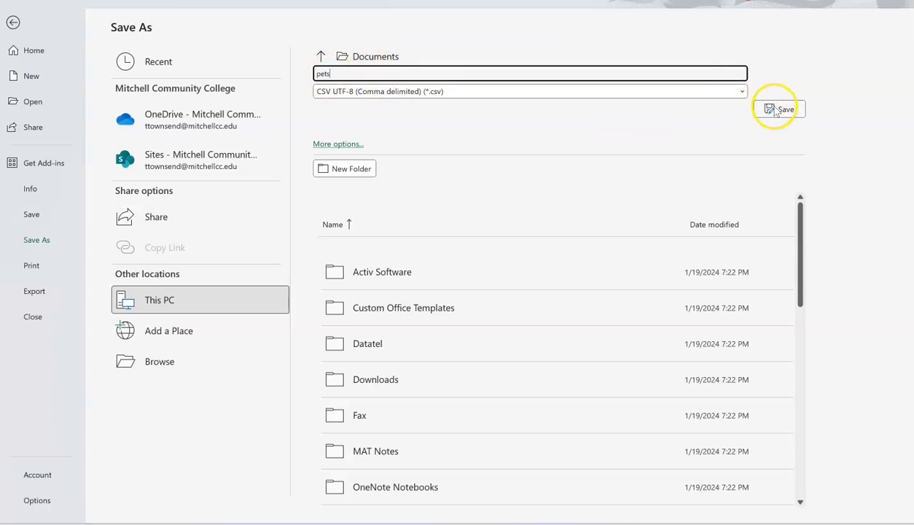
- Switch to SALT in the browser and upload the pets CSV file as a new dataset
mouse_move(459, 522)
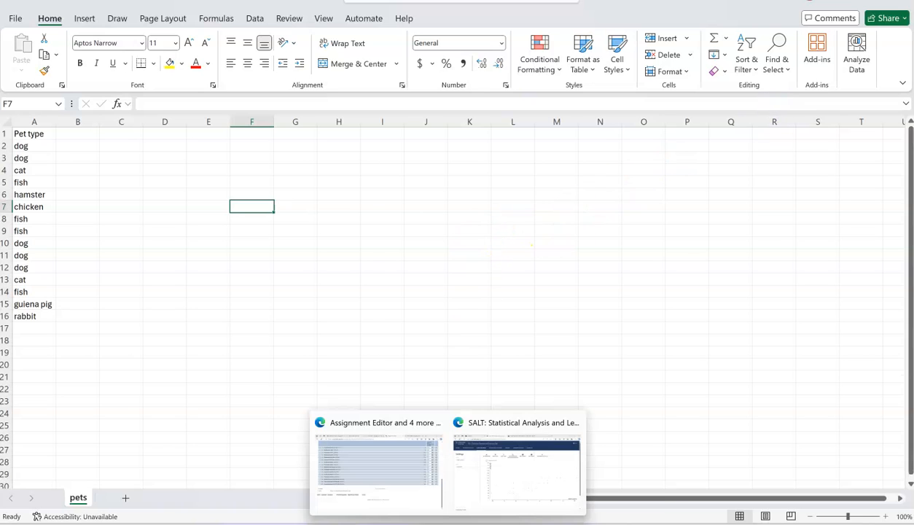
click(492, 460)
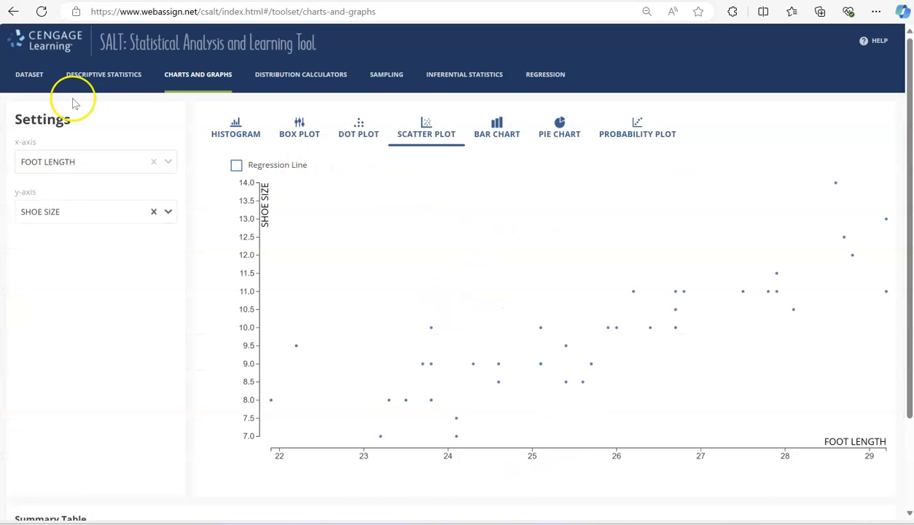
click(31, 81)
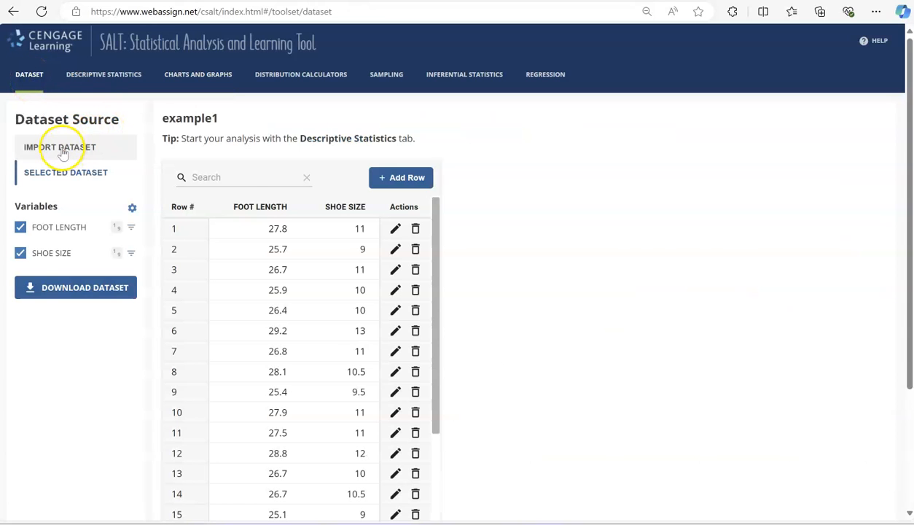
click(63, 151)
click(92, 215)
click(590, 240)
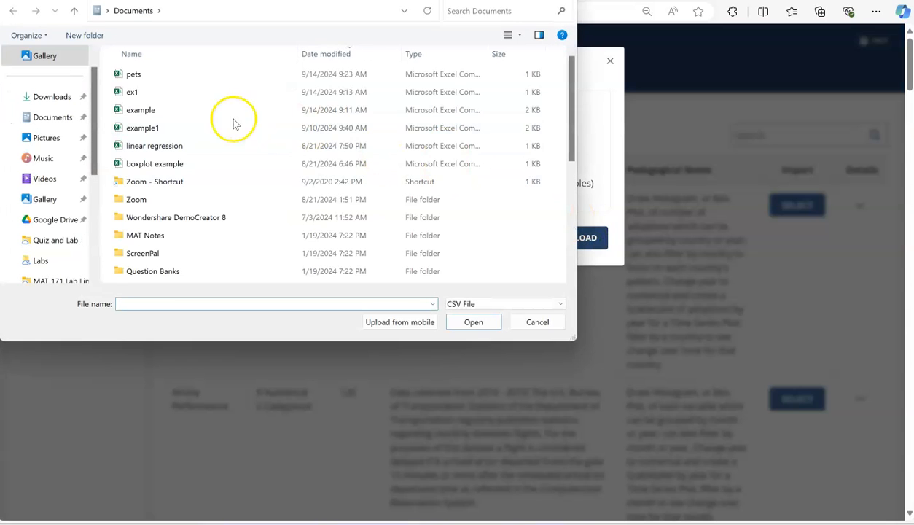
click(137, 73)
click(486, 325)
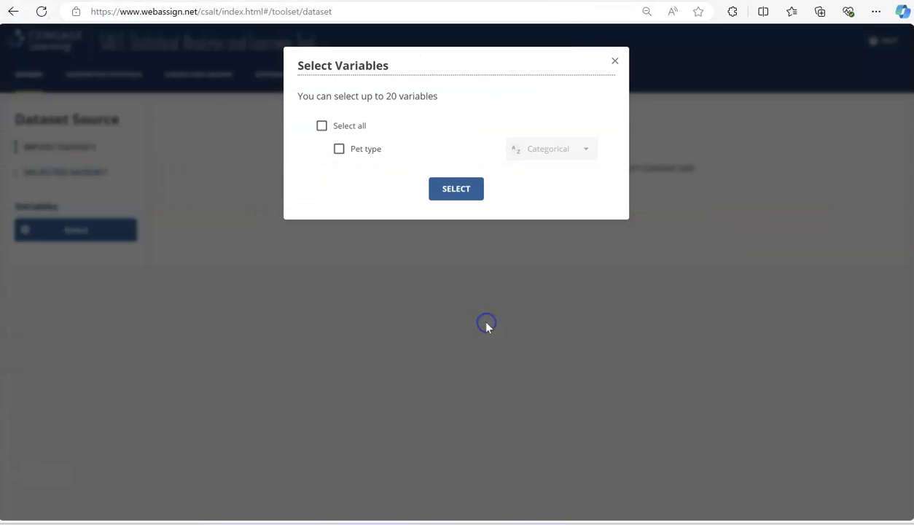
- Import all variables of the pets dataset and check its rows down to the last one
click(321, 125)
click(459, 191)
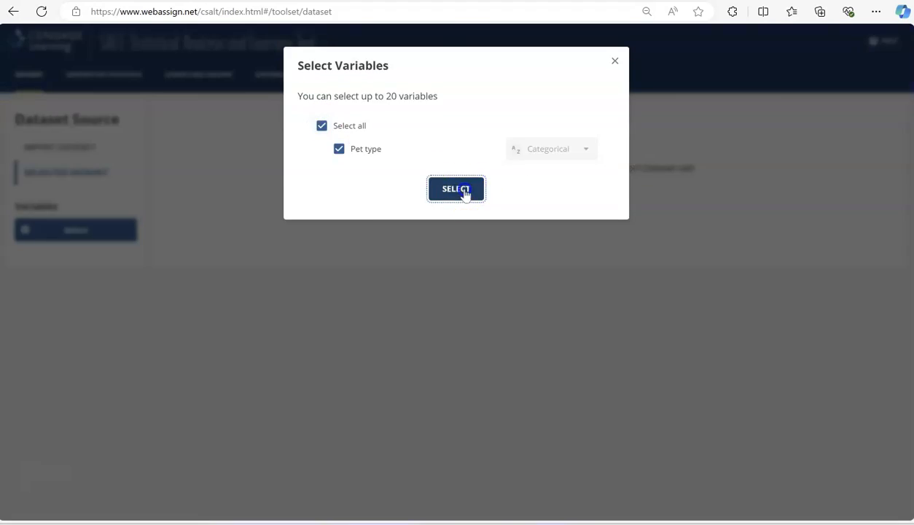
scroll(291, 349, down, 1)
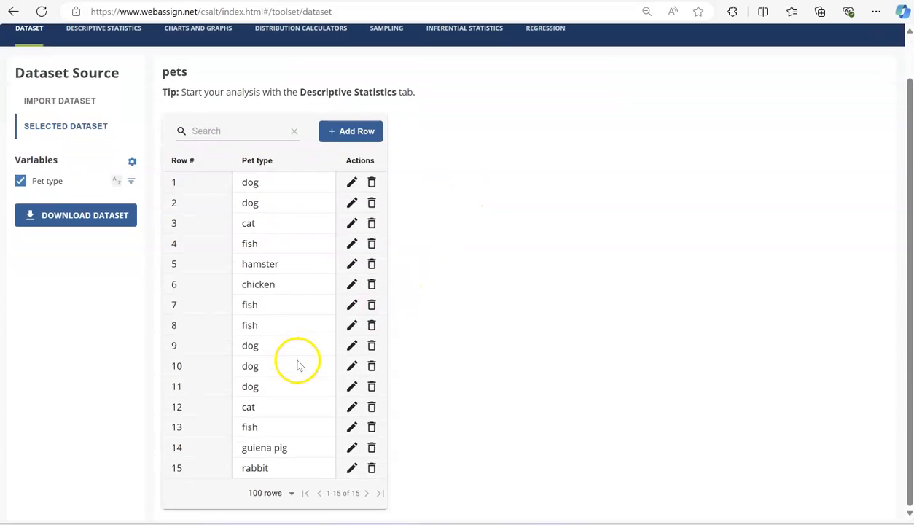
scroll(288, 419, up, 1)
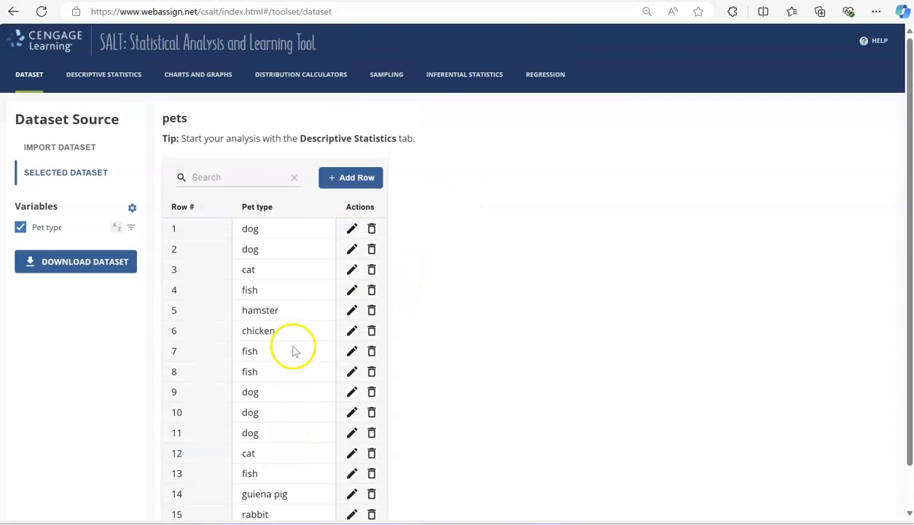
scroll(504, 256, down, 1)
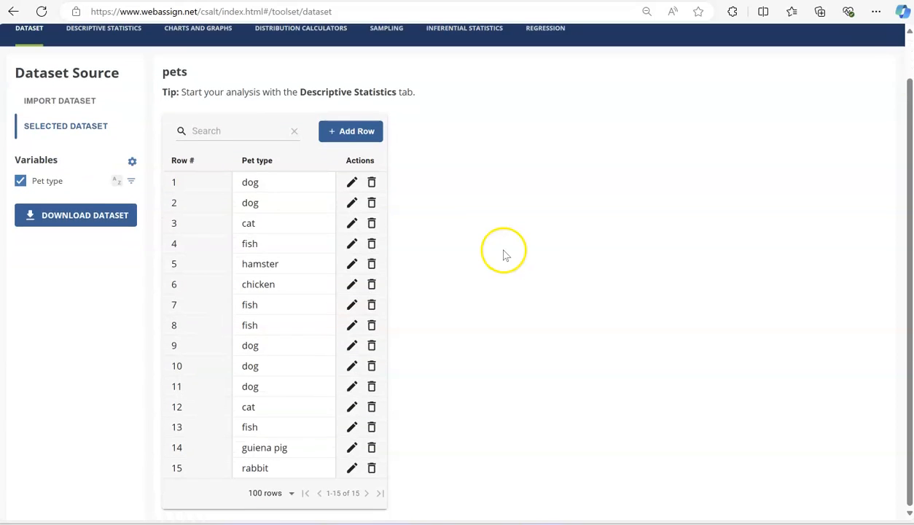
scroll(504, 256, up, 1)
- Create a bar chart of Pet type, and show the same variable as a pie chart
click(200, 76)
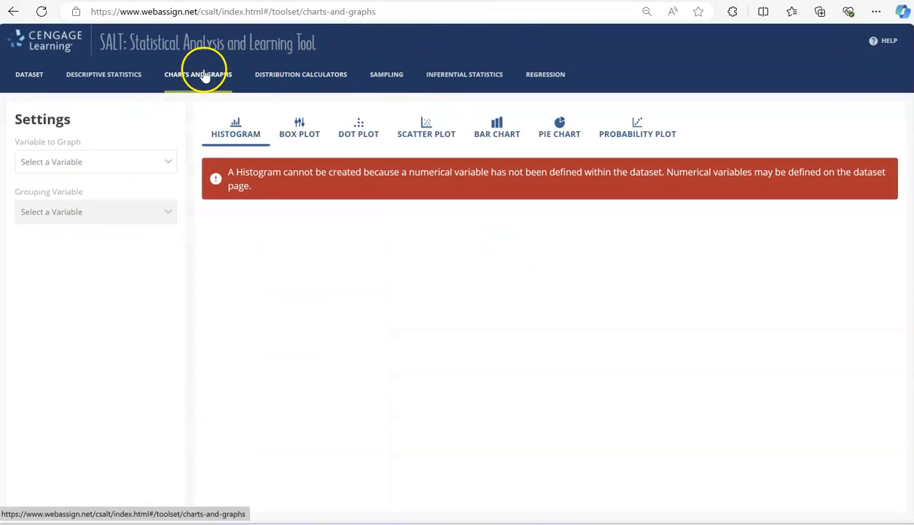
click(499, 138)
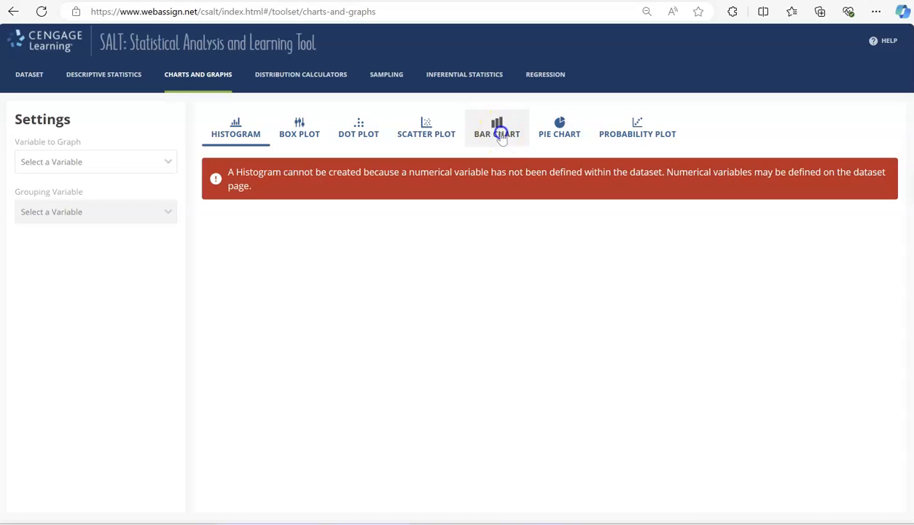
click(128, 163)
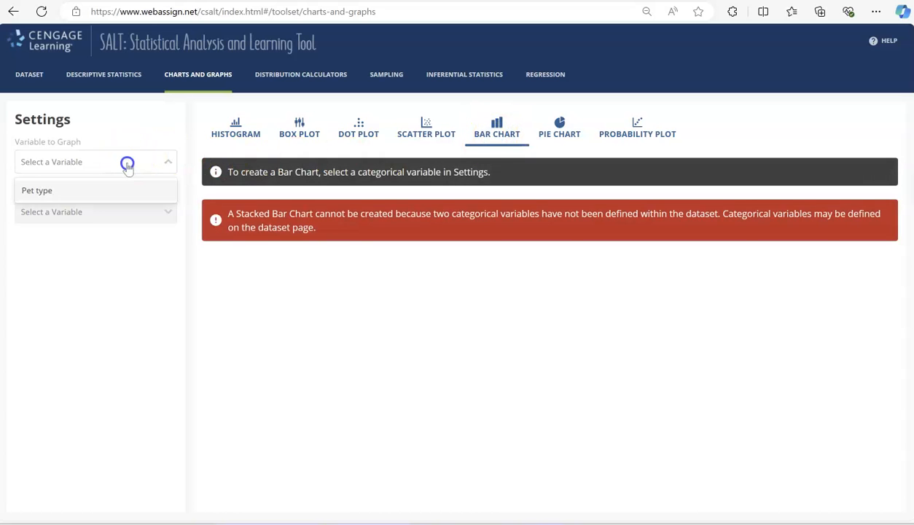
click(76, 192)
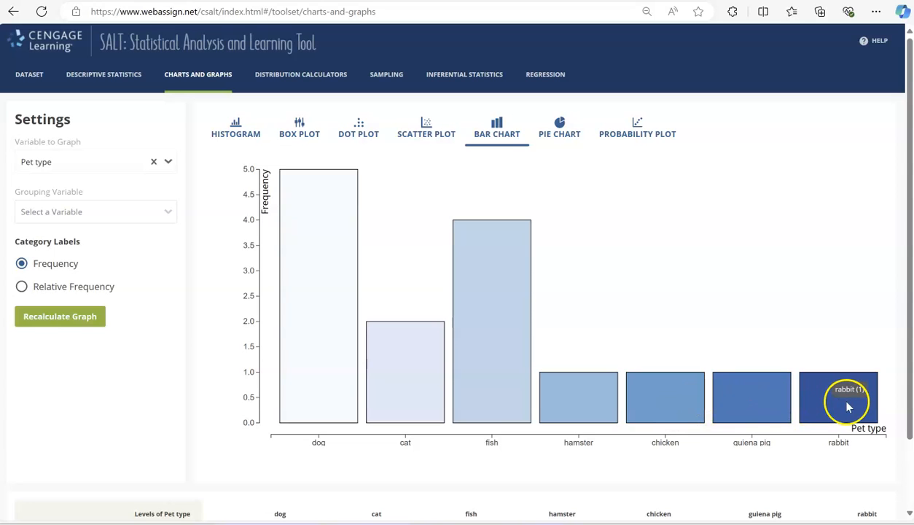
click(561, 136)
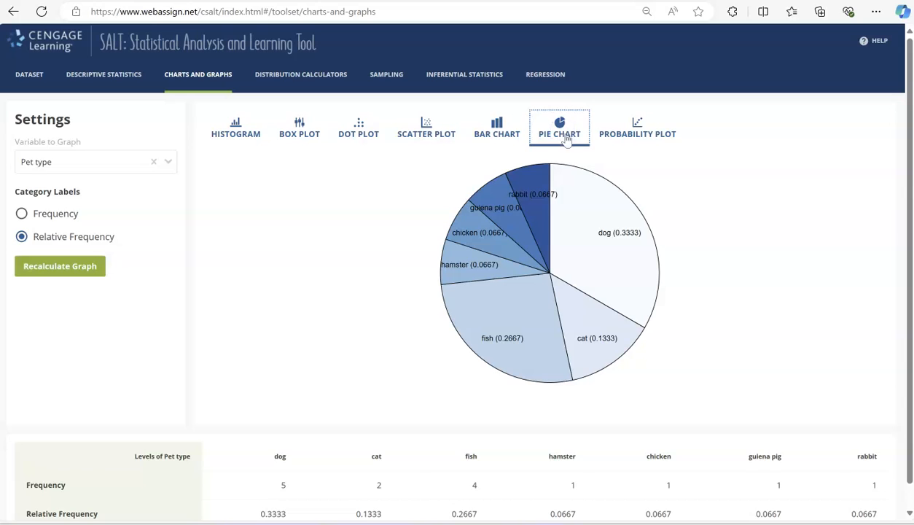